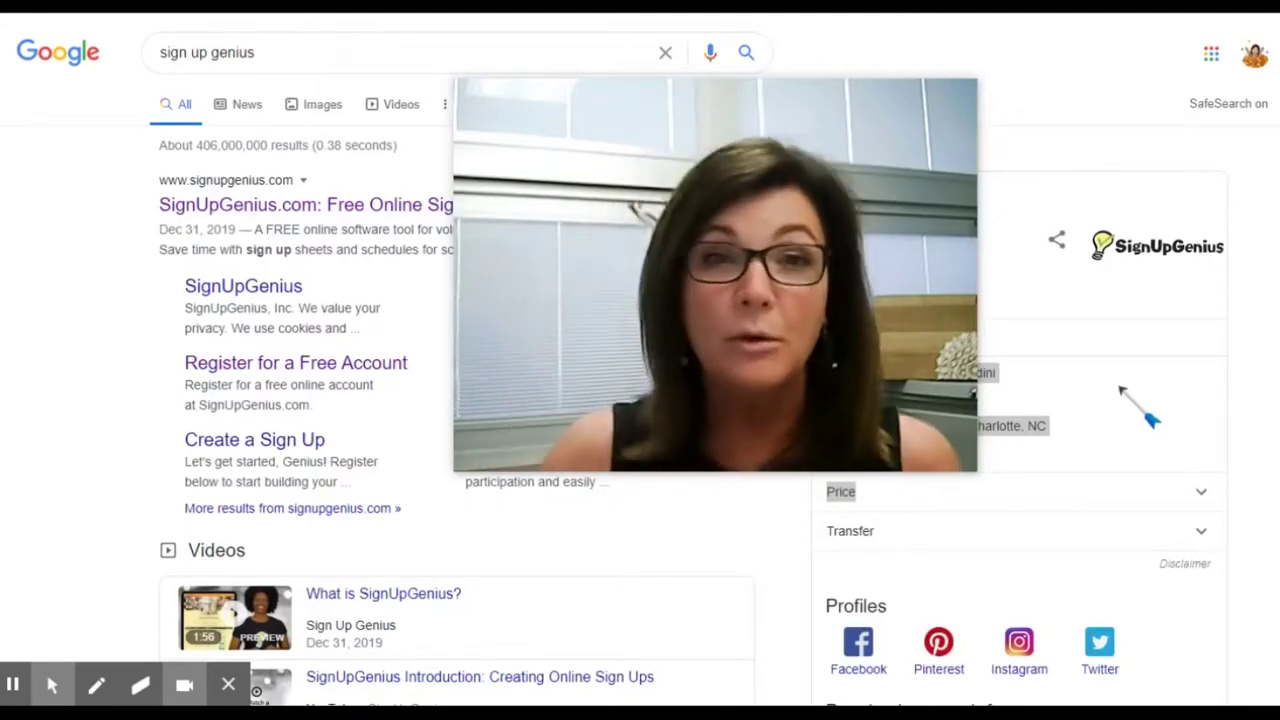
# Step: Open SignUpGenius.com from the Google results for 'sign up genius'
pyautogui.moveTo(968, 105)
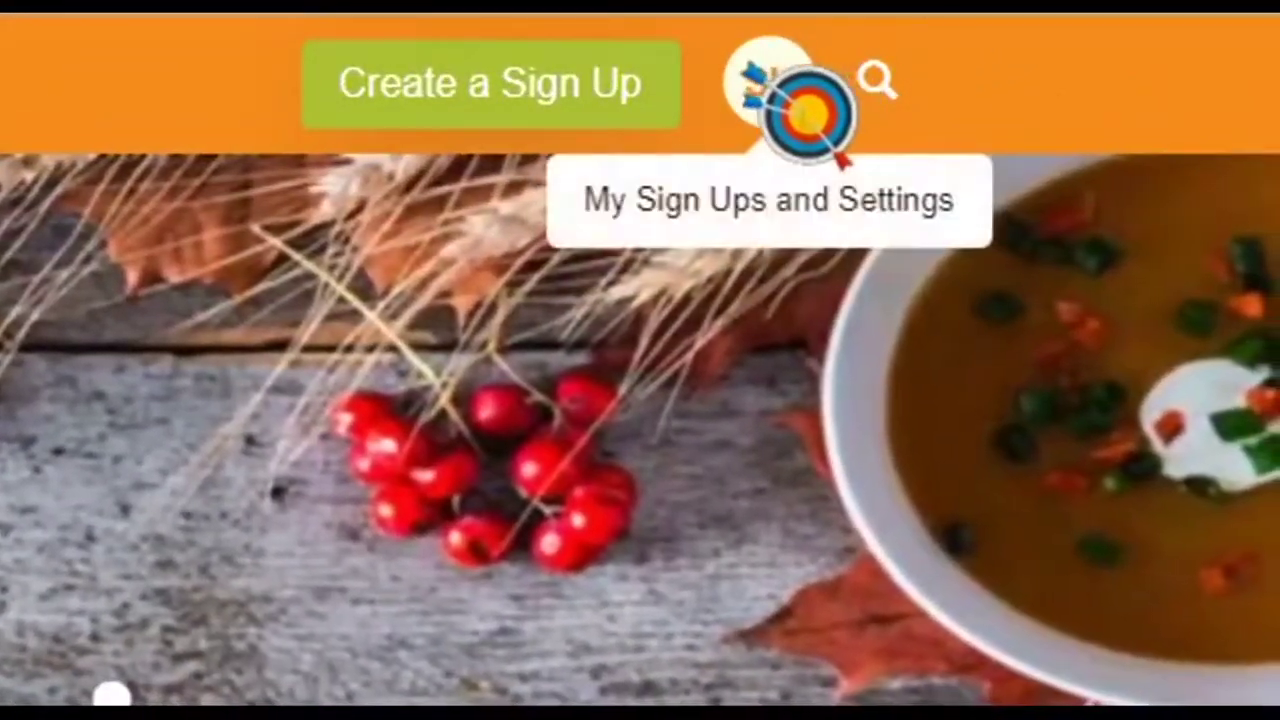
# Step: Go to Sign Ups via the account menu and show the Created list with Whitmer High School's Conferences
pyautogui.click(834, 122)
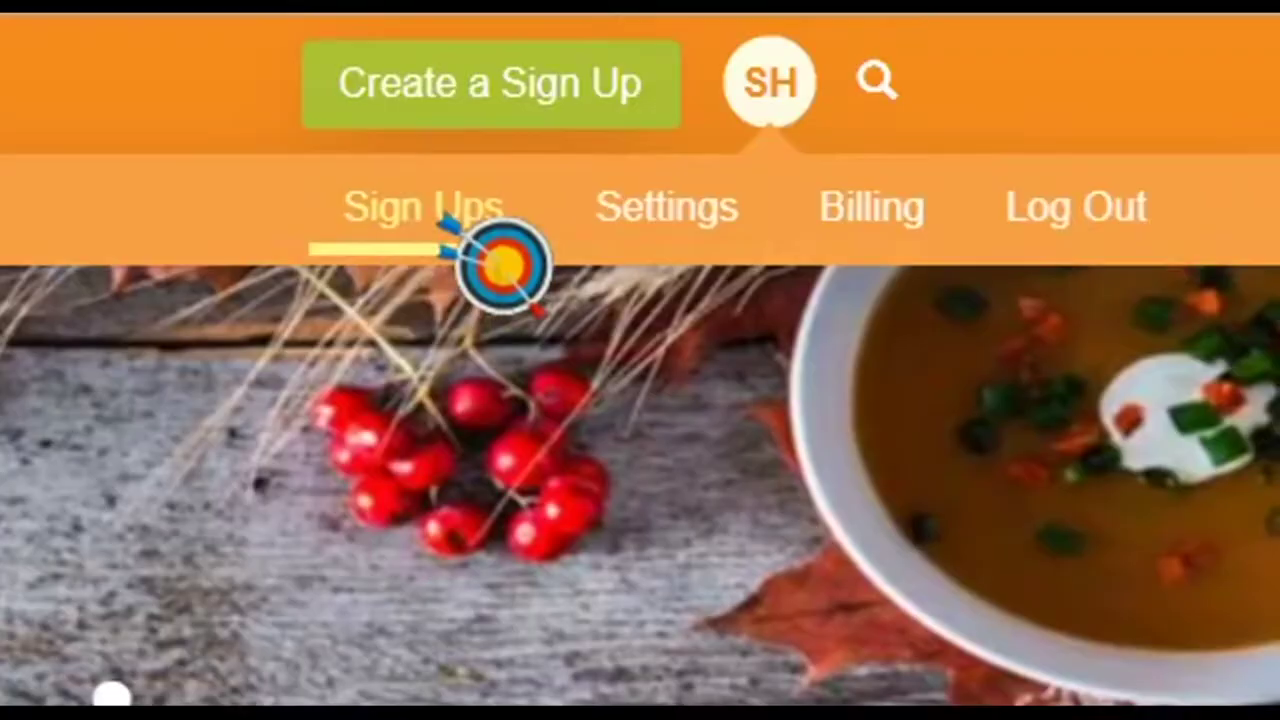
pyautogui.click(455, 235)
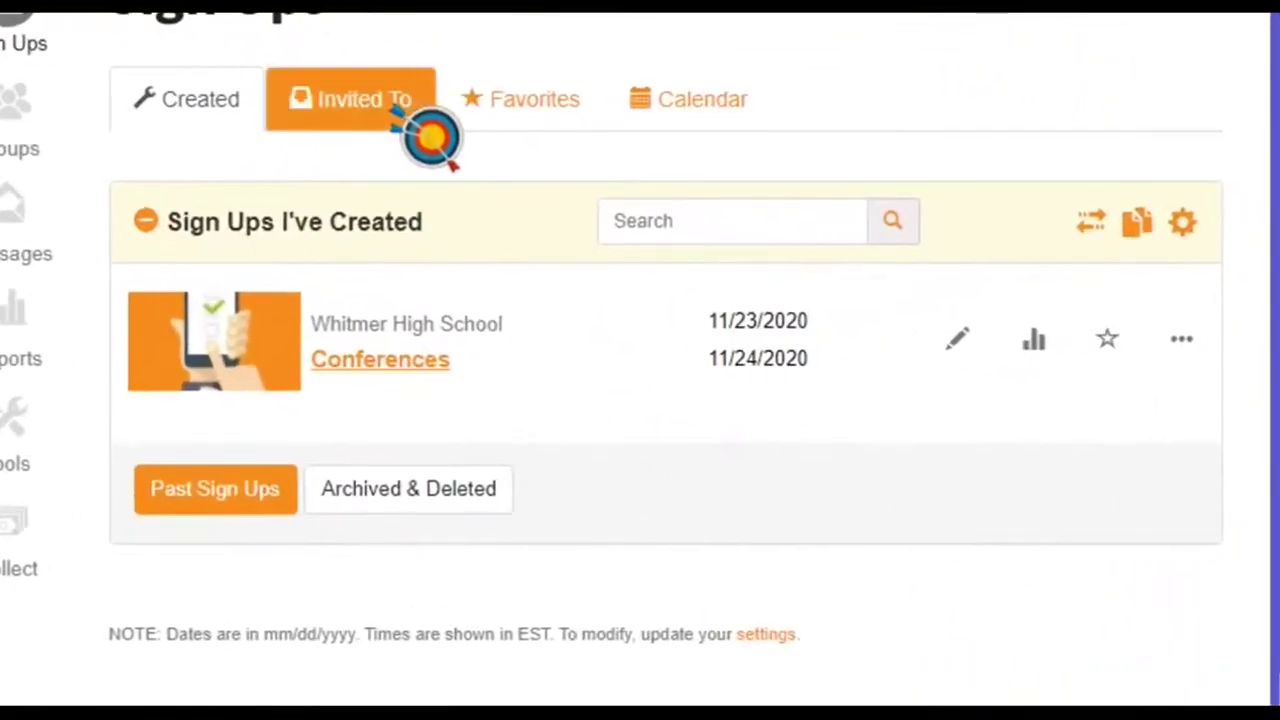
pyautogui.click(345, 99)
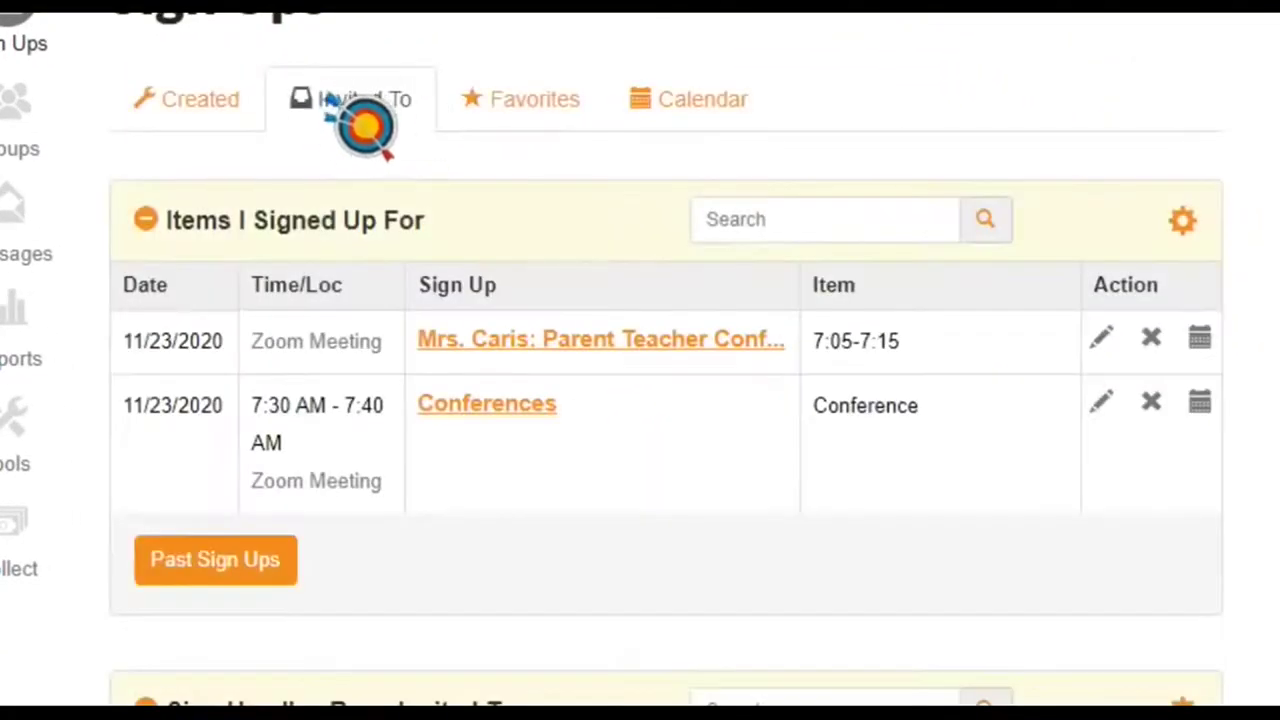
pyautogui.click(192, 100)
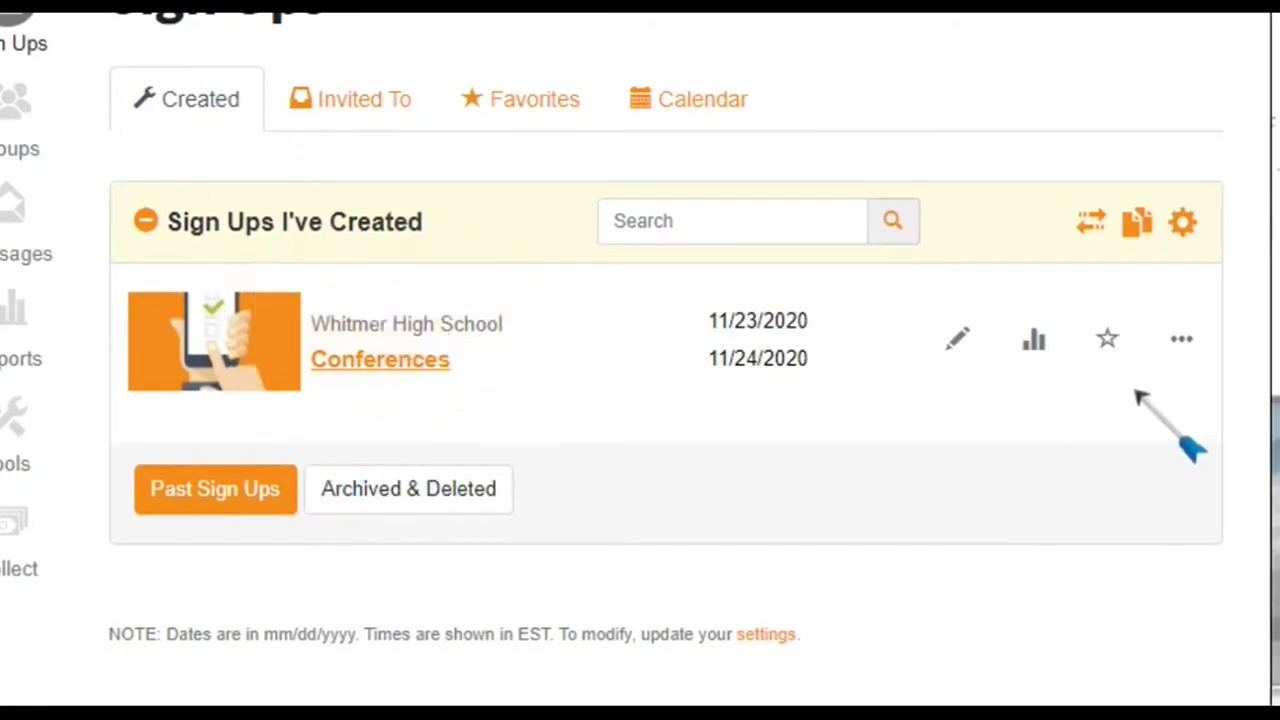
# Step: Edit the Conferences sign-up and switch to its Share page with the invite link
pyautogui.click(957, 340)
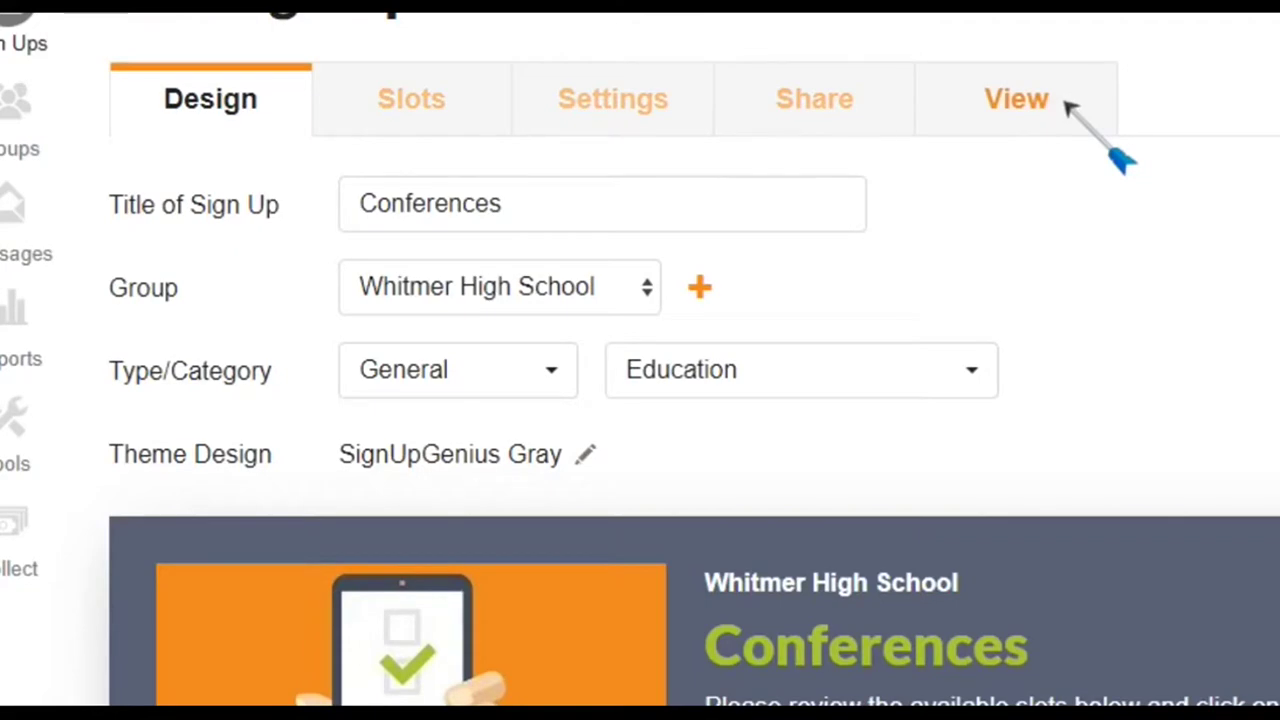
pyautogui.click(818, 125)
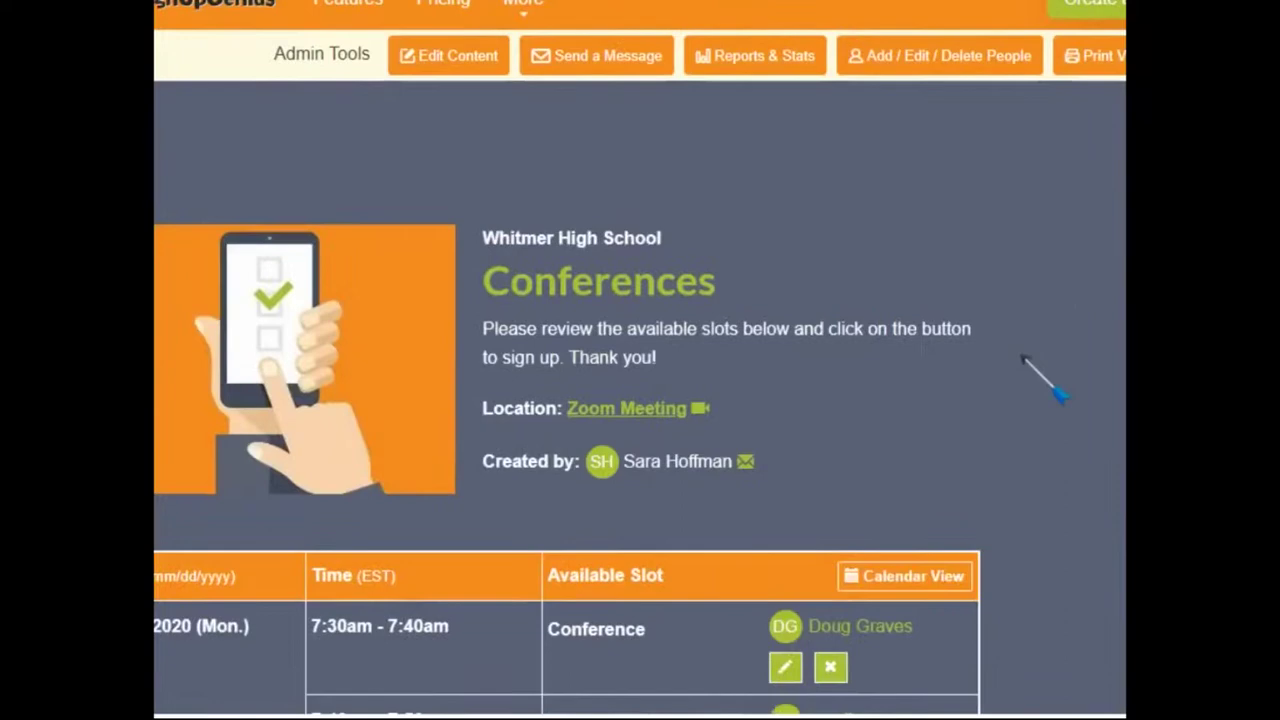
# Step: Scroll through the Conferences slot table and open the public sign-up link in a new window
pyautogui.scroll(-5, 1022, 357)
pyautogui.scroll(-3, 1022, 357)
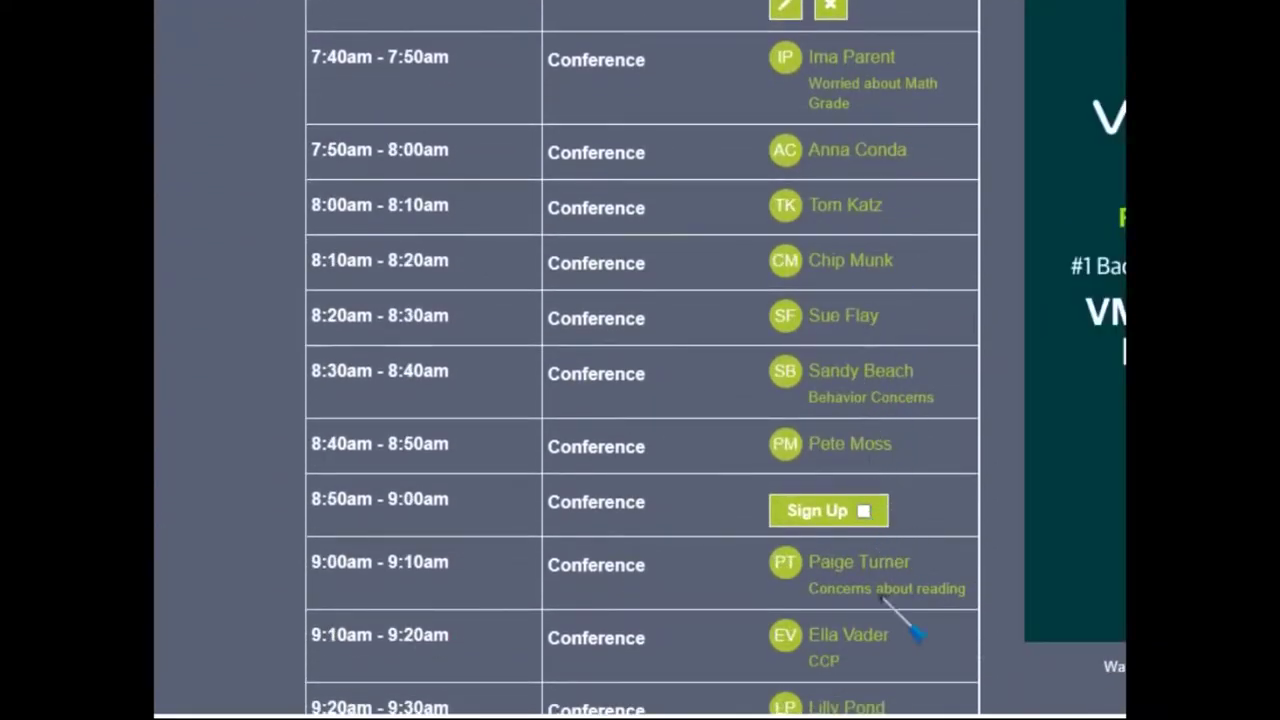
pyautogui.scroll(-4, 1015, 378)
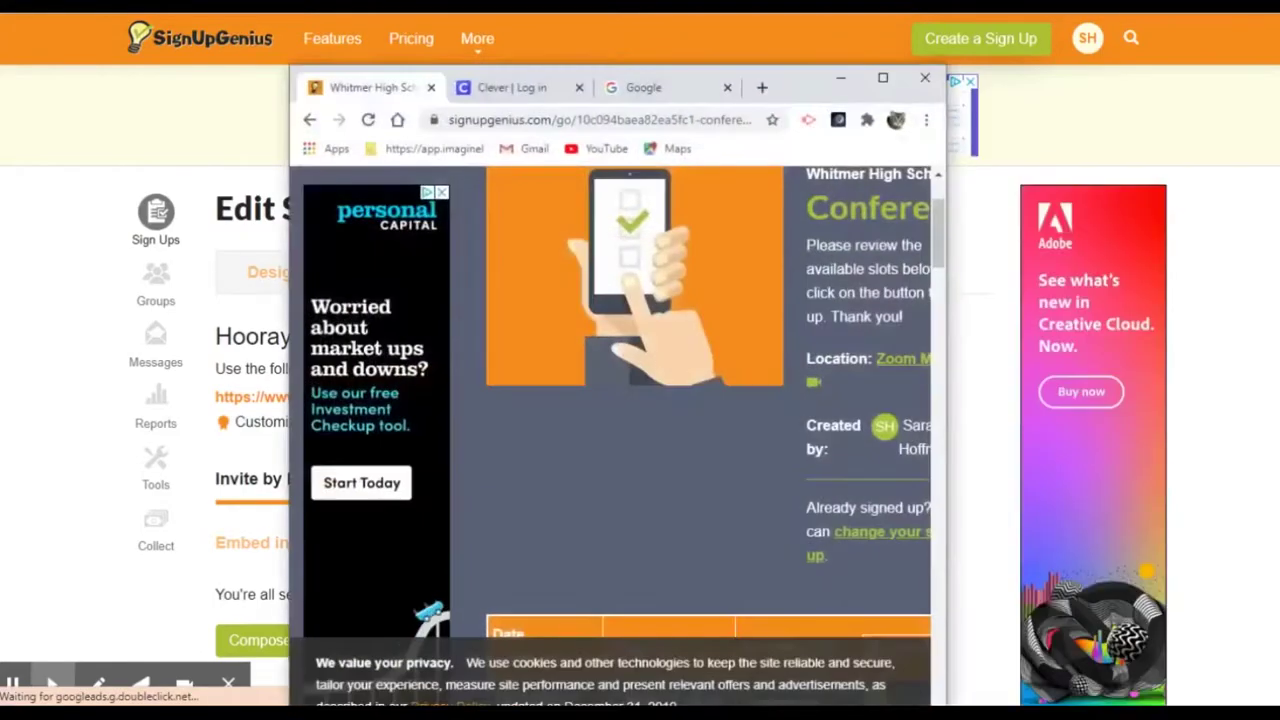
# Step: Maximize the participant-view window and scroll through the public Conferences slot list
pyautogui.click(883, 78)
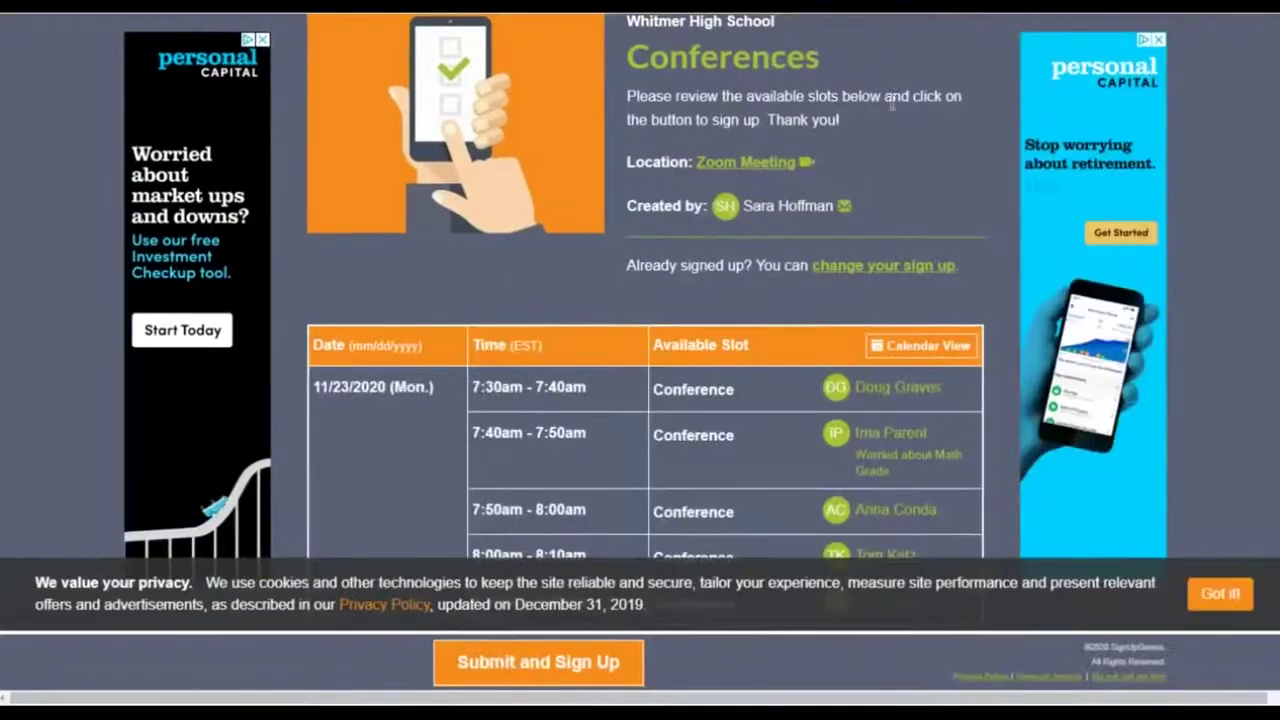
pyautogui.scroll(-2, 841, 321)
pyautogui.scroll(-1, 841, 327)
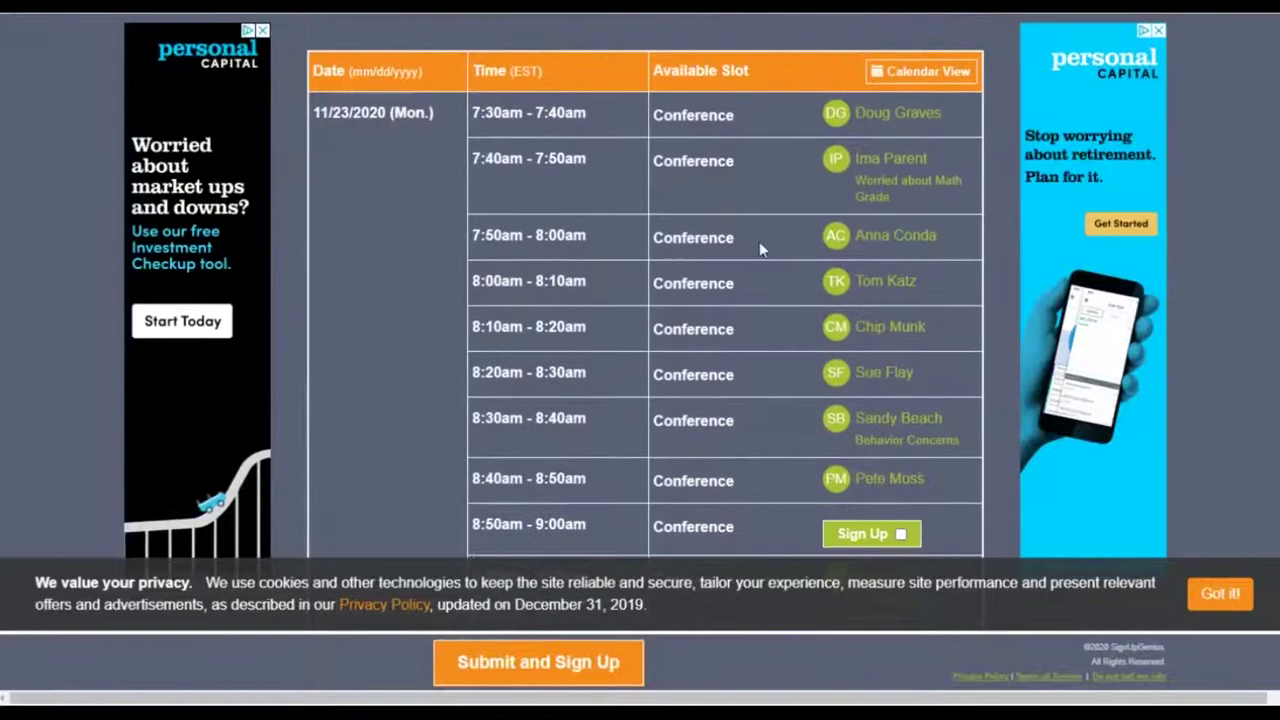
pyautogui.scroll(2, 504, 30)
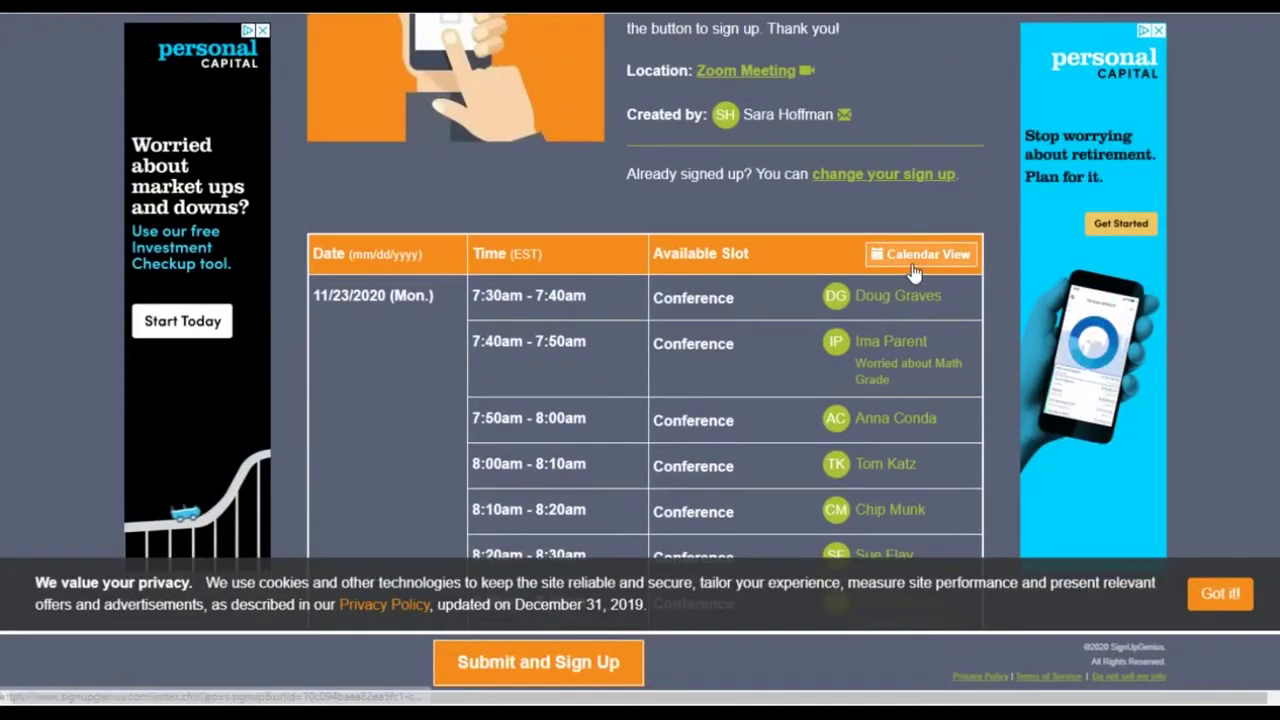
pyautogui.scroll(-1, 913, 273)
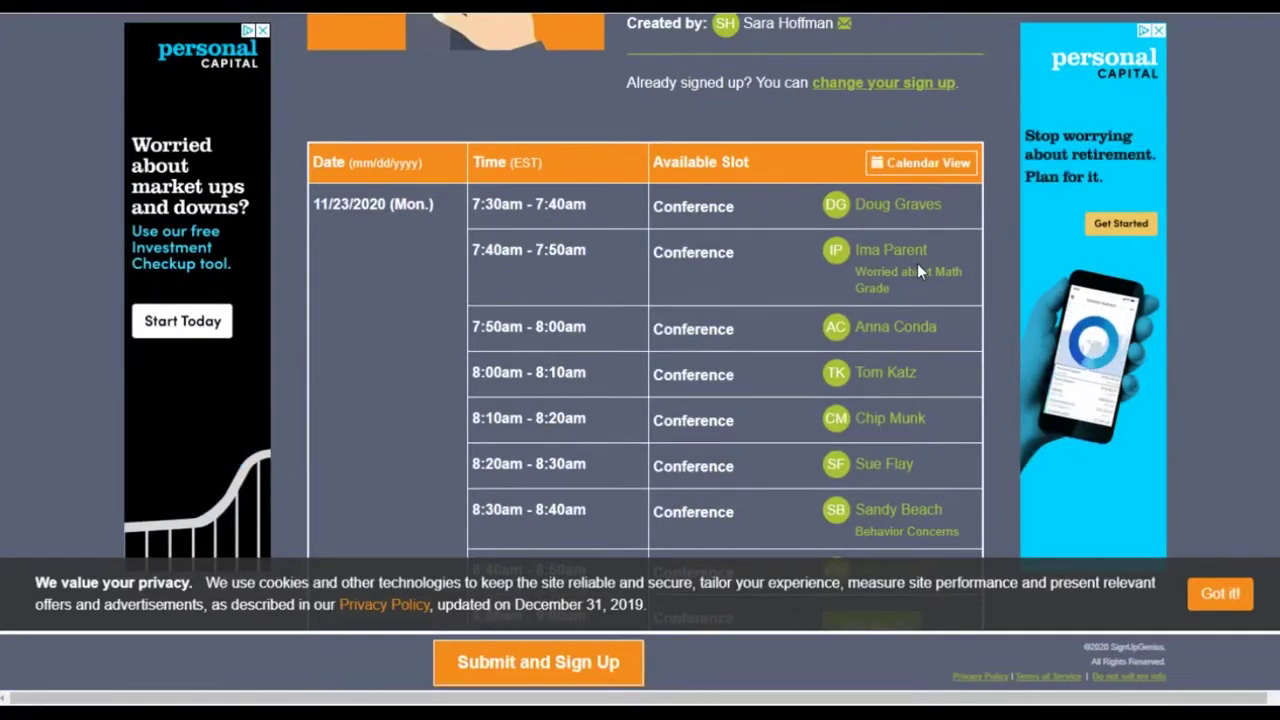
pyautogui.scroll(-4, 860, 340)
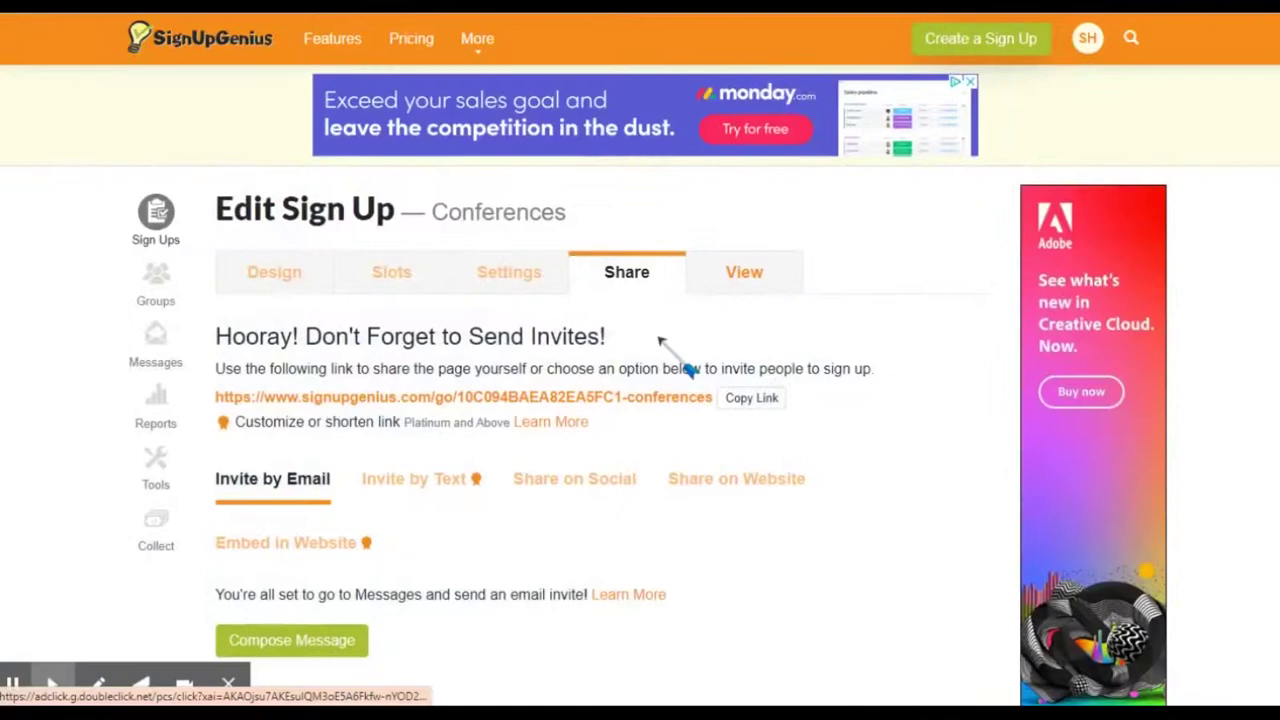
# Step: Turn on 'Hide names and comments from participant view' in the Conferences settings and save
pyautogui.click(506, 282)
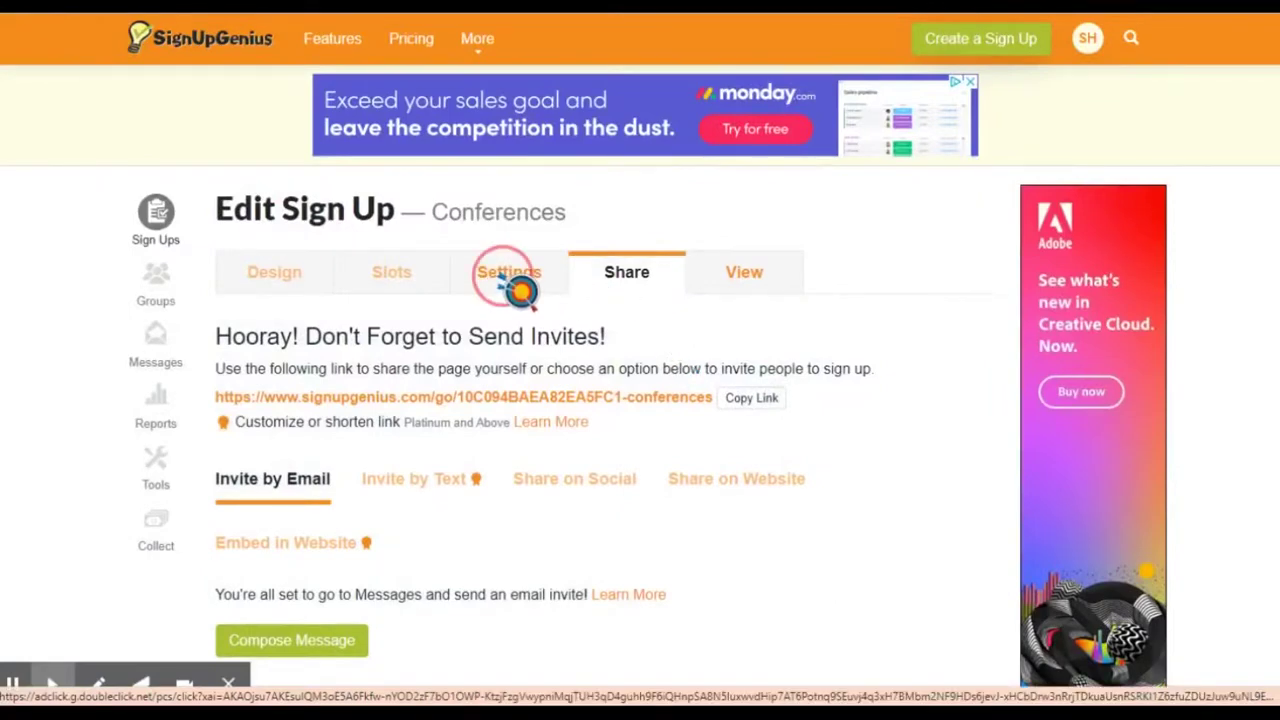
pyautogui.scroll(-3, 515, 282)
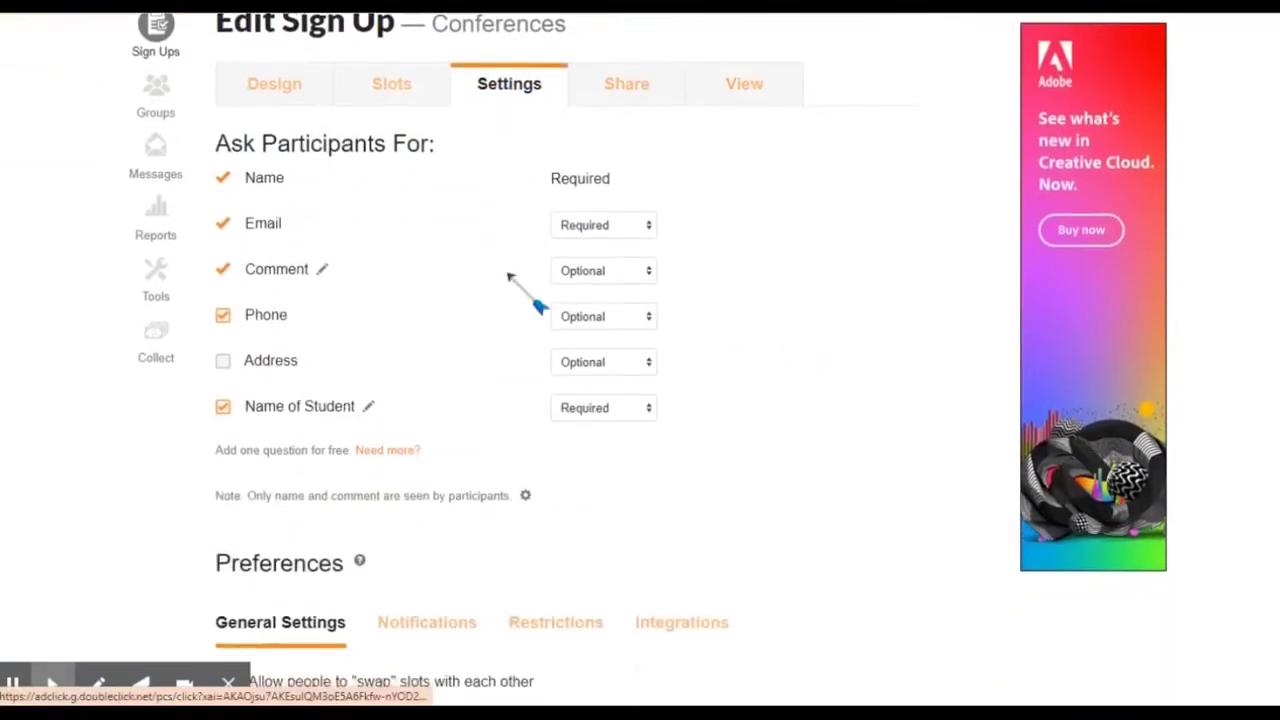
pyautogui.scroll(-1, 508, 276)
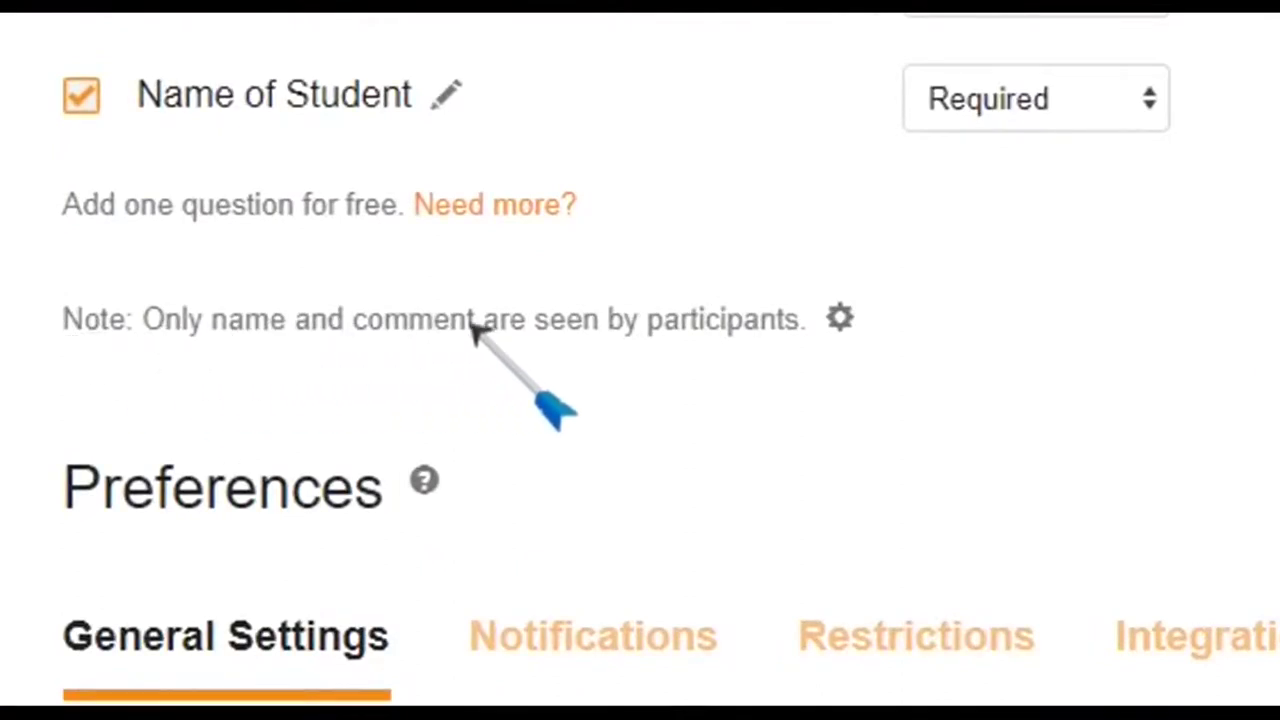
pyautogui.click(839, 318)
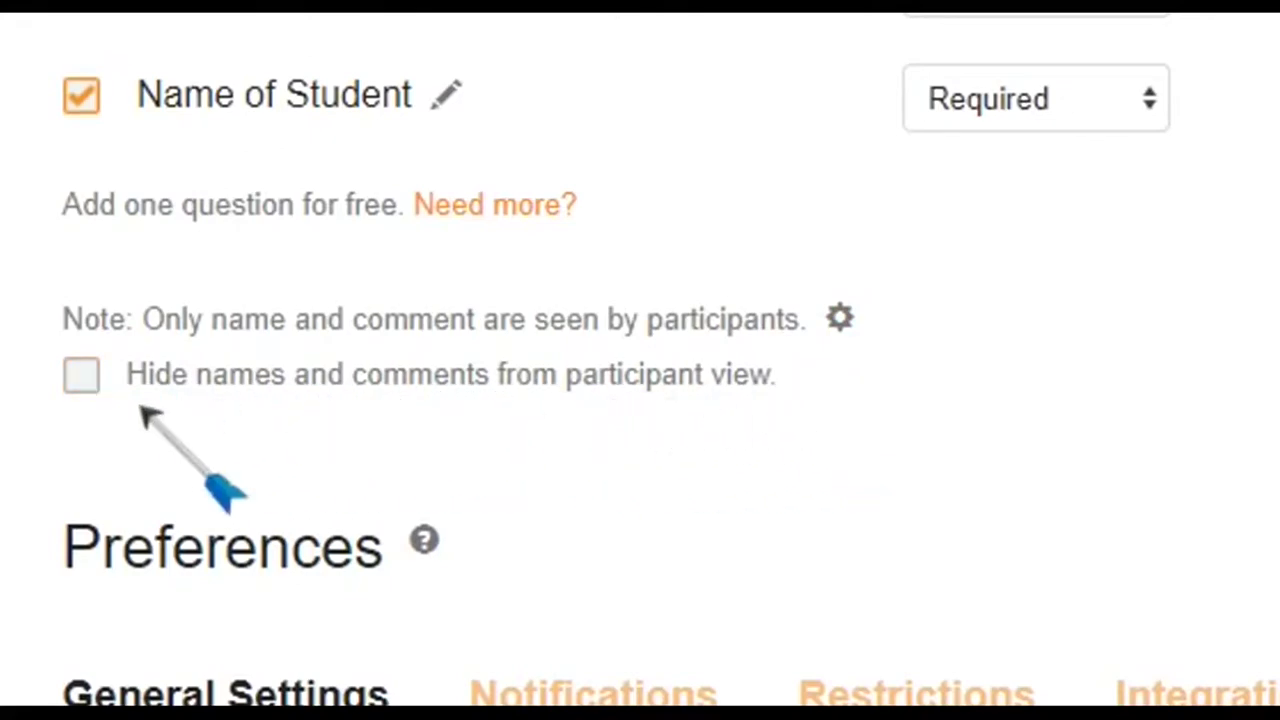
pyautogui.click(200, 380)
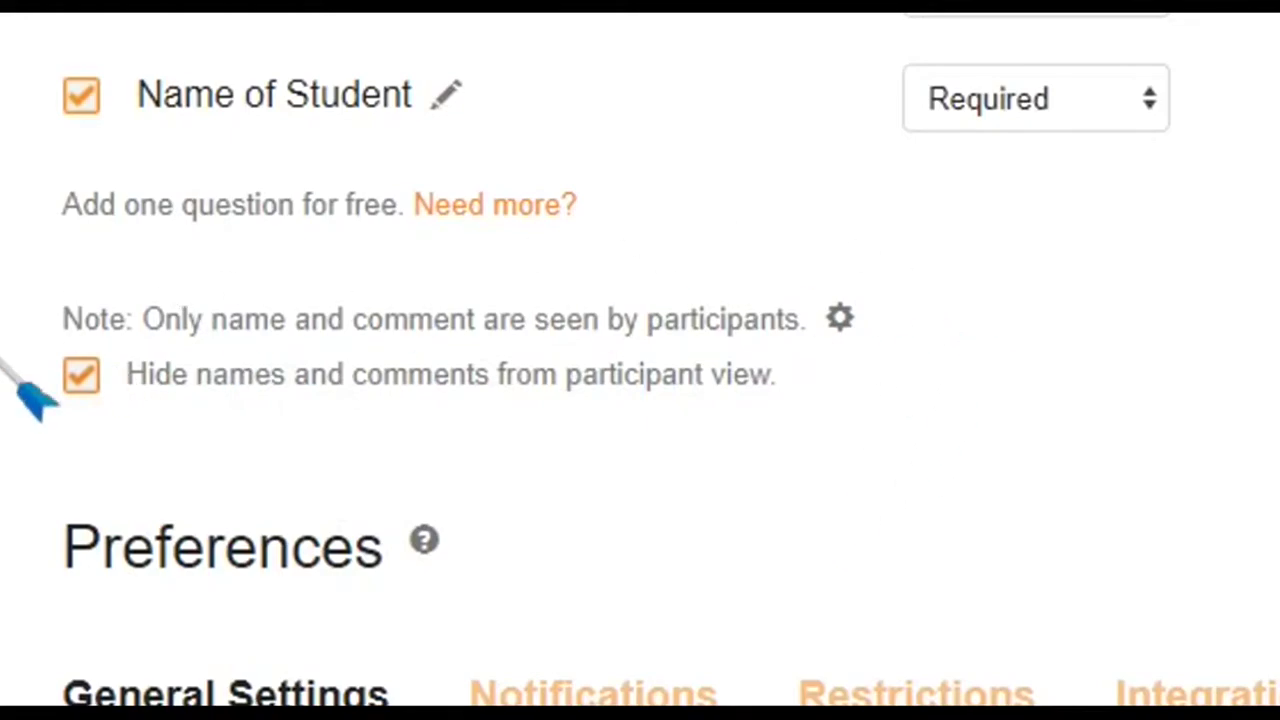
pyautogui.scroll(-5, 700, 400)
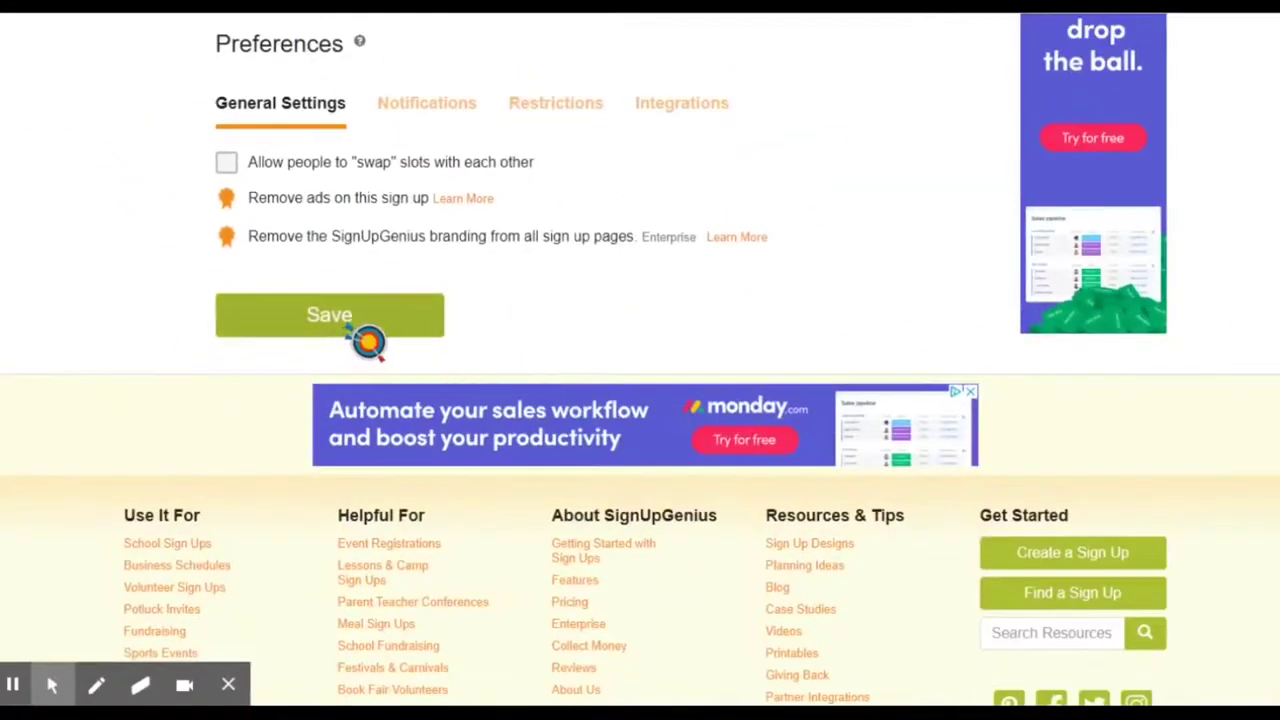
pyautogui.click(348, 322)
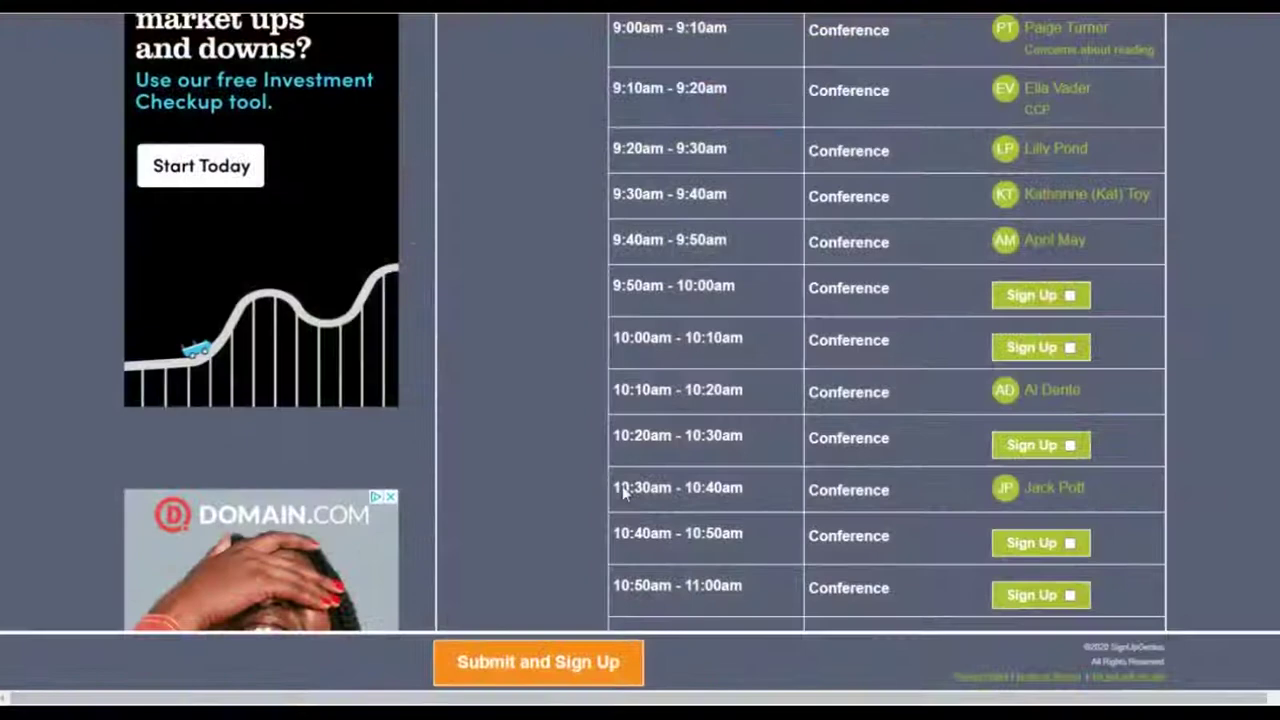
# Step: Scroll the participant view to confirm filled Conference slots now read 'Already filled'
pyautogui.scroll(10, 903, 384)
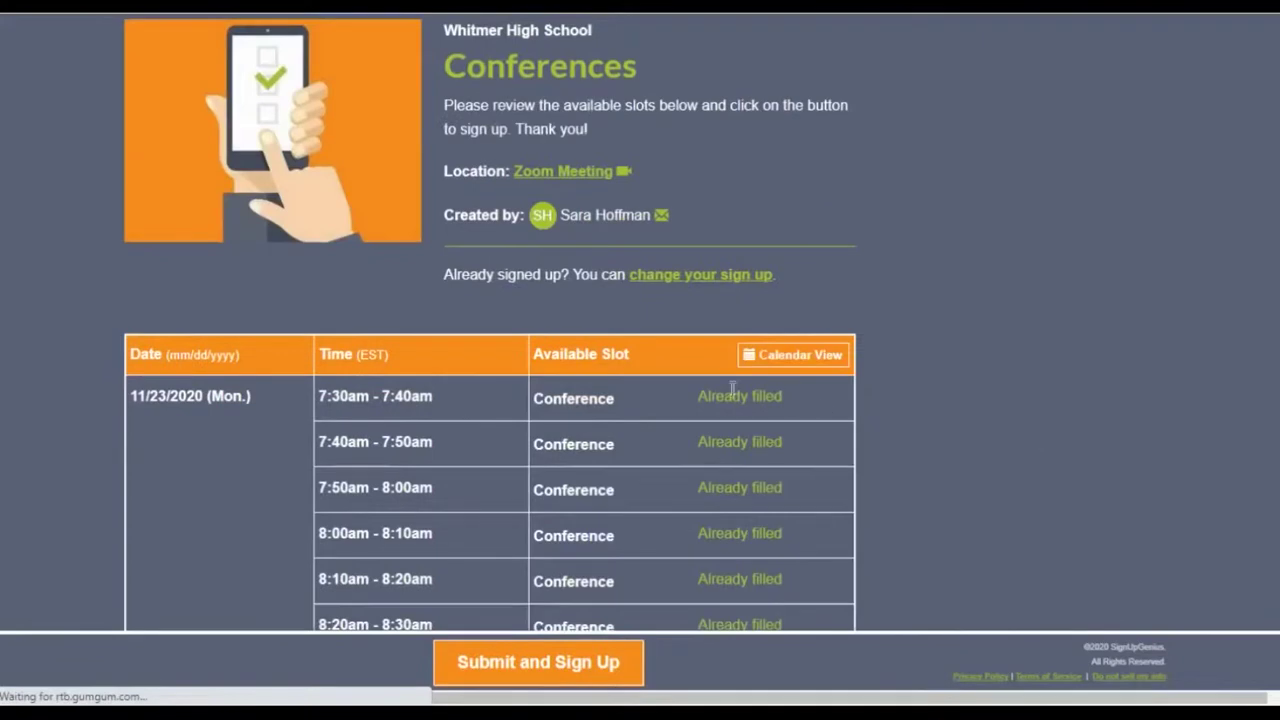
pyautogui.scroll(-1, 700, 388)
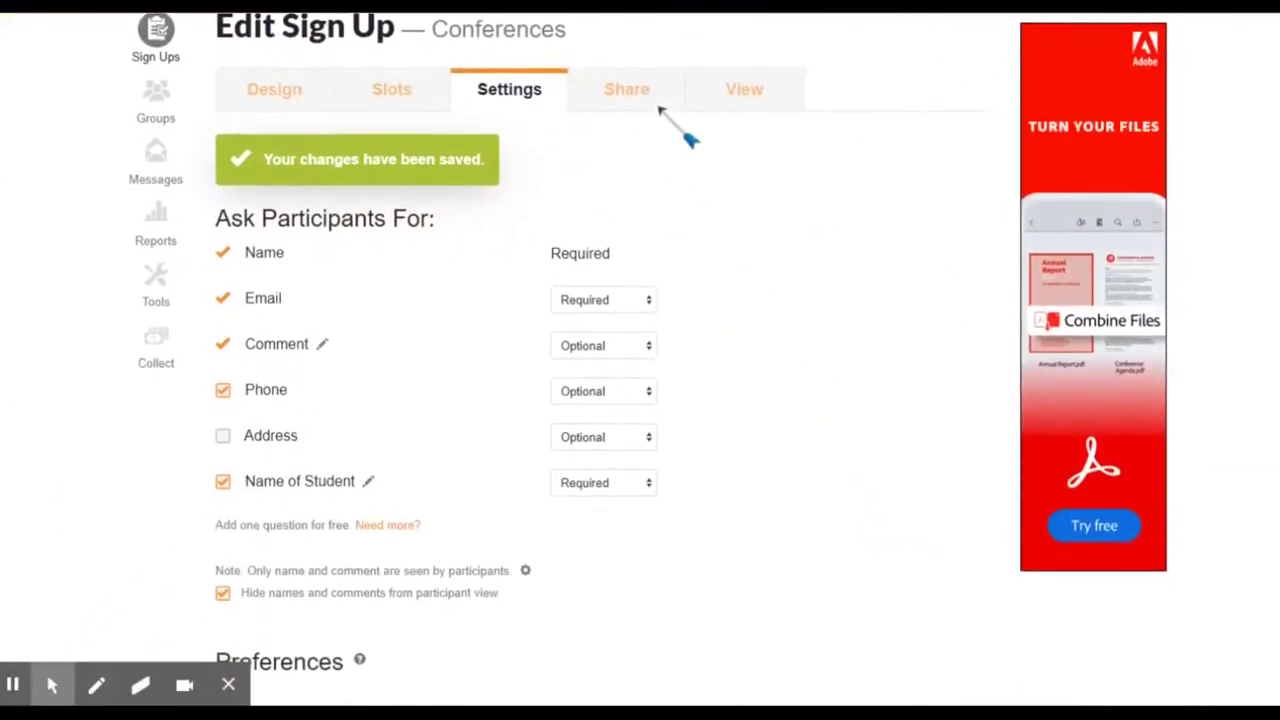
# Step: Switch to the admin View, where the 7:30am slot still shows the participant's name
pyautogui.click(495, 100)
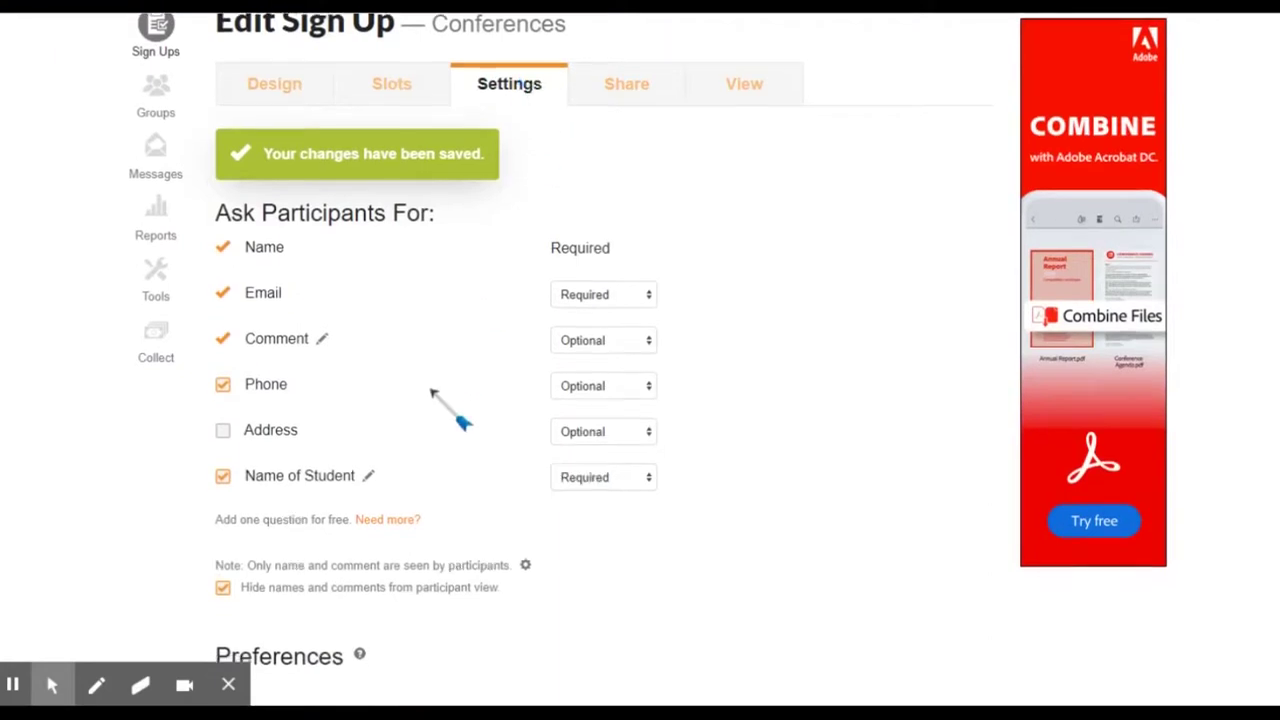
pyautogui.scroll(-1, 451, 417)
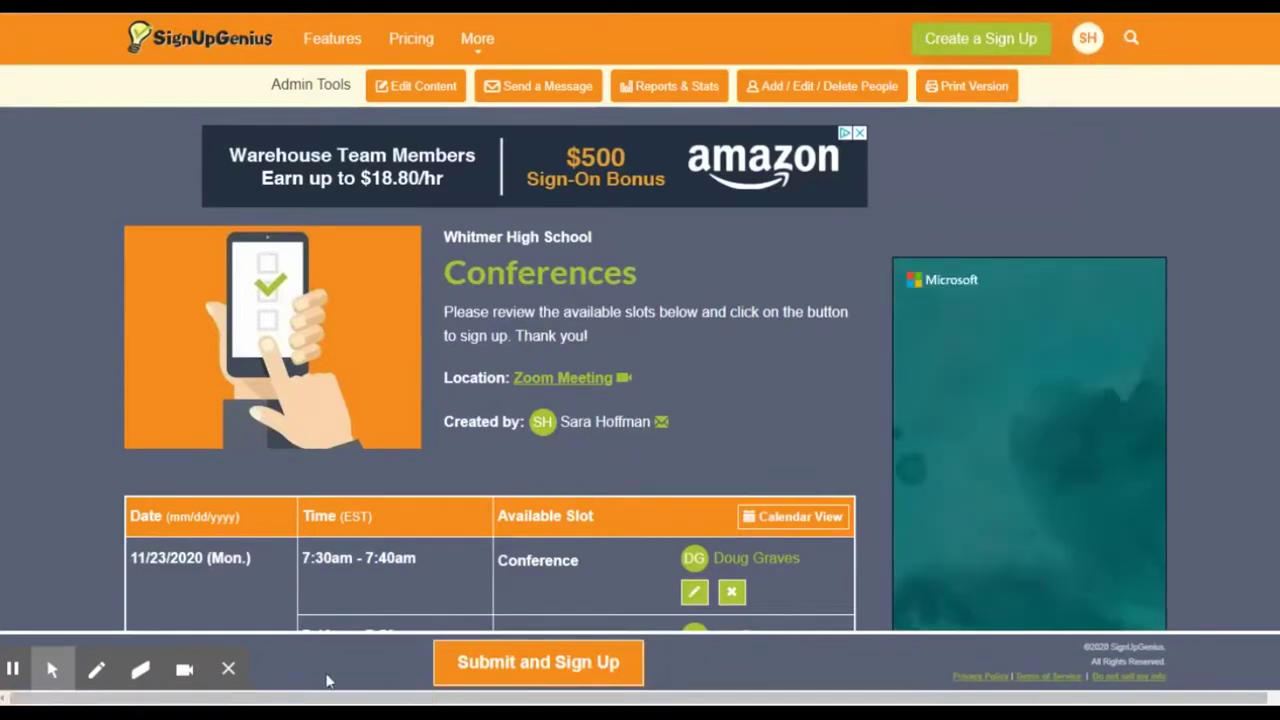
# Step: Scroll the admin slot table, then return to the SignUpGenius homepage via the logo
pyautogui.scroll(-5, 391, 614)
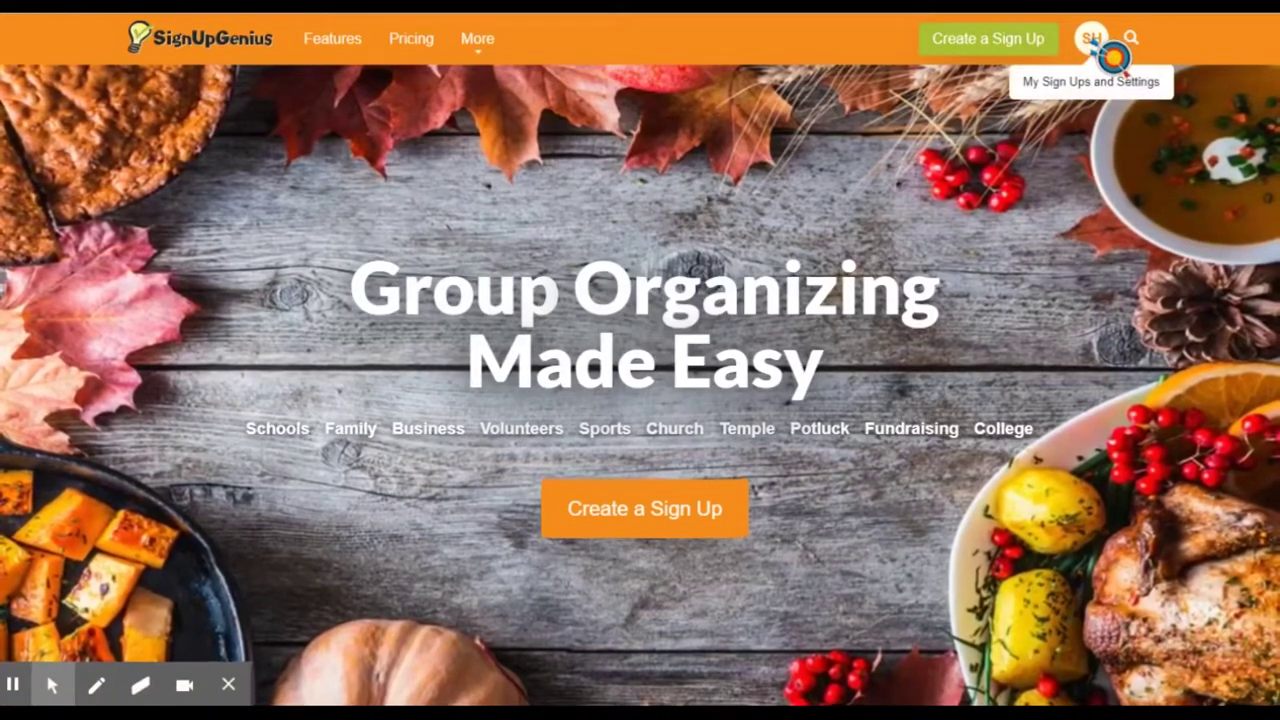
pyautogui.click(1112, 57)
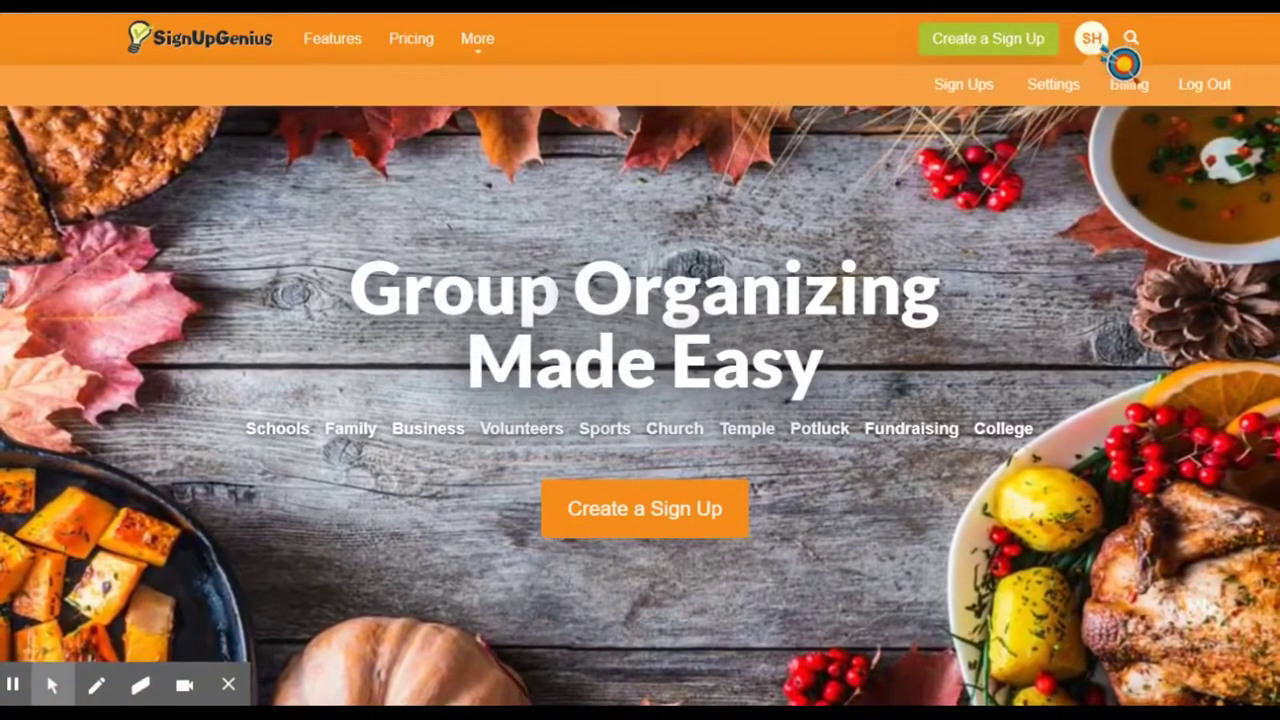
pyautogui.click(980, 100)
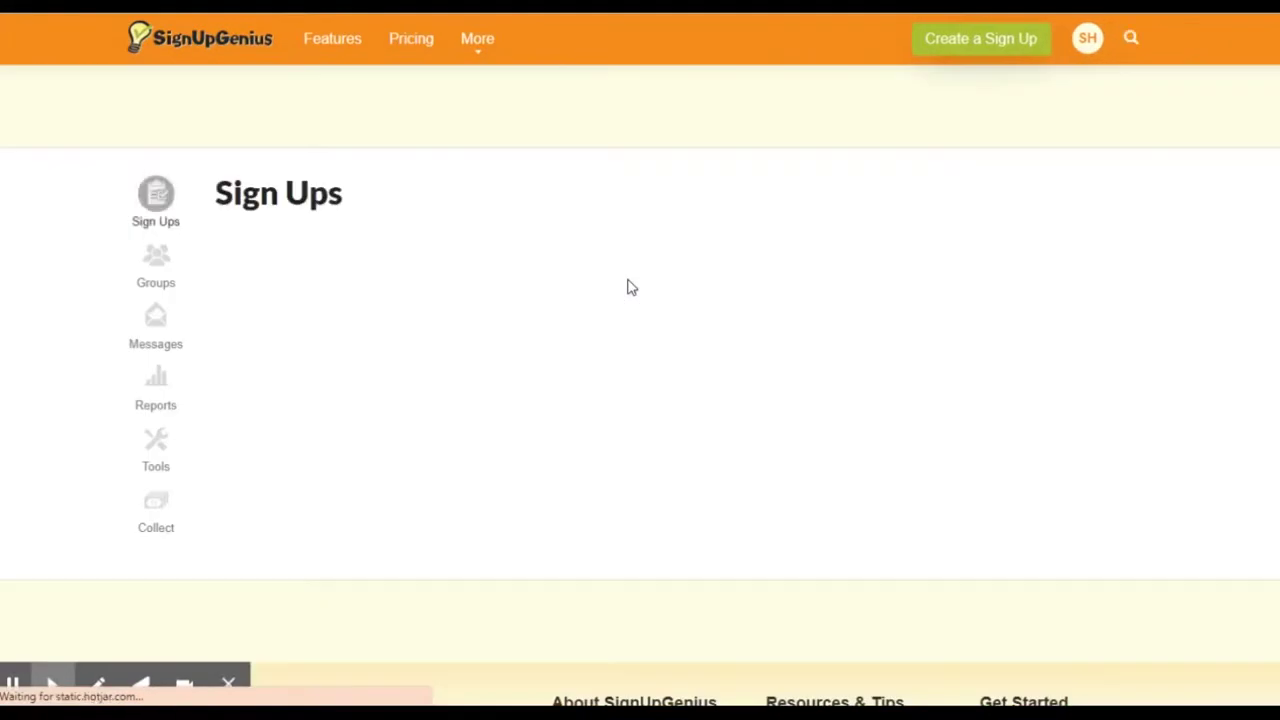
pyautogui.click(380, 428)
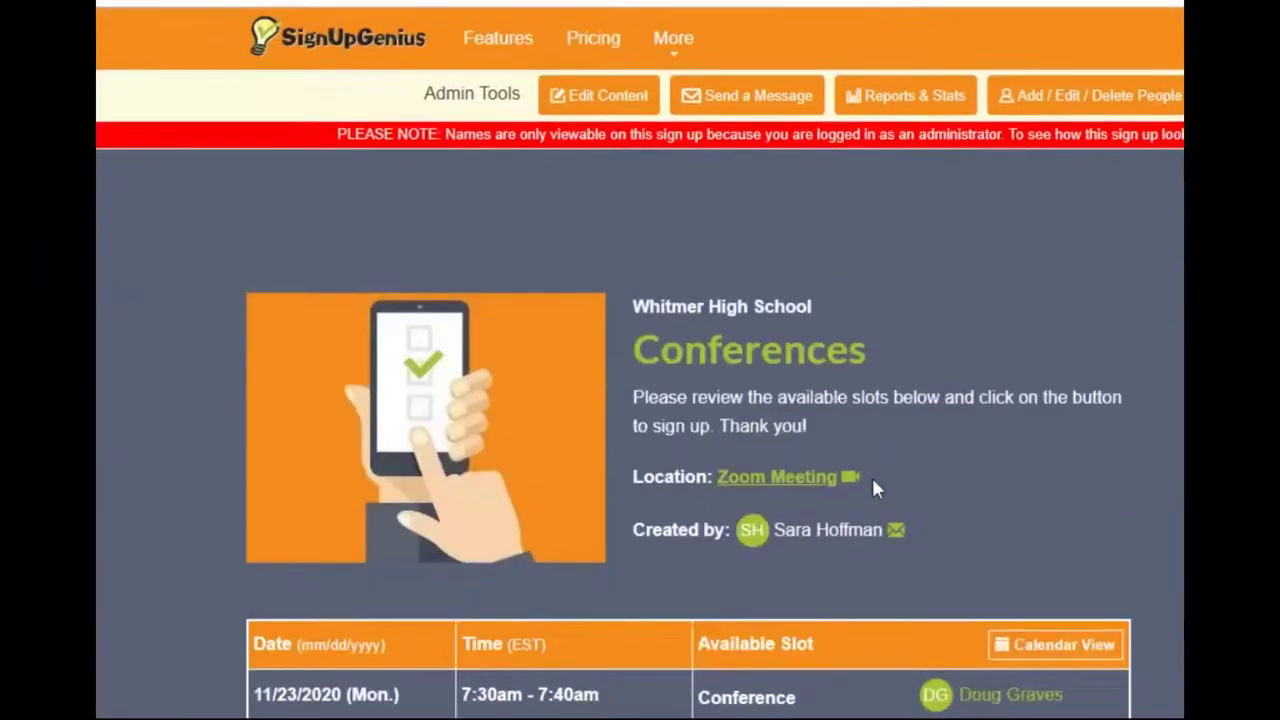
pyautogui.scroll(-6, 880, 485)
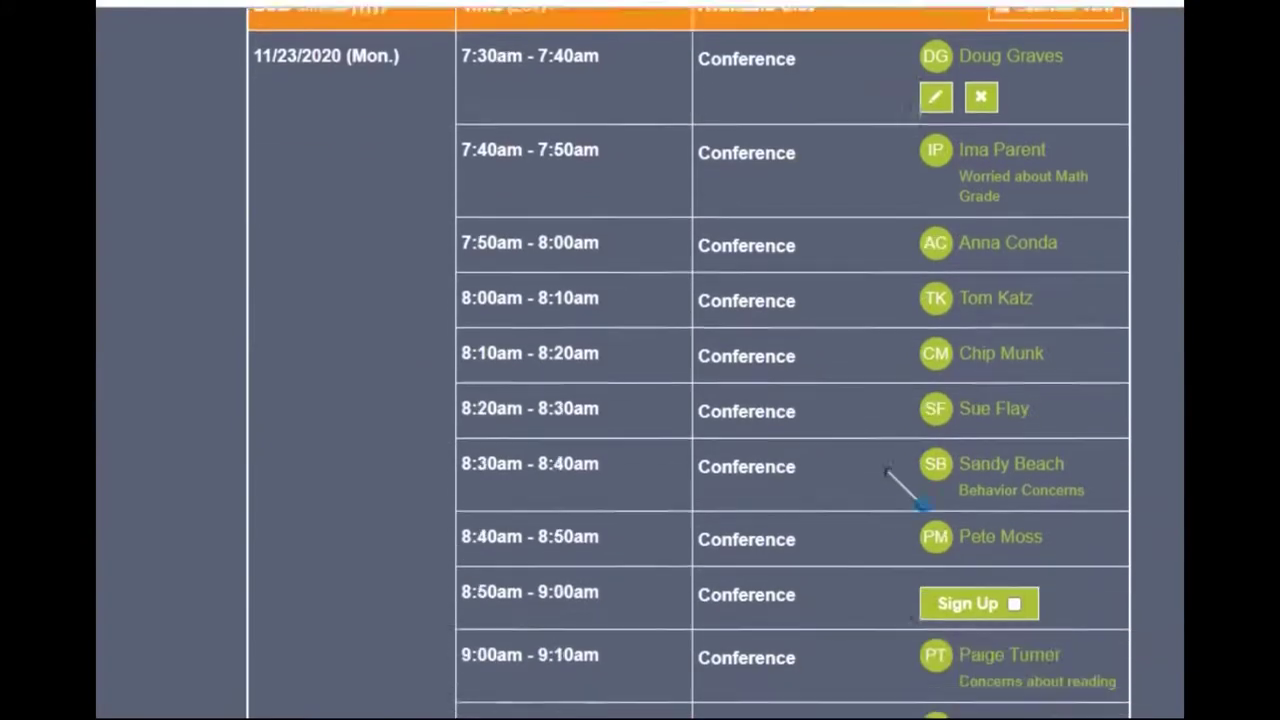
pyautogui.scroll(-1, 885, 468)
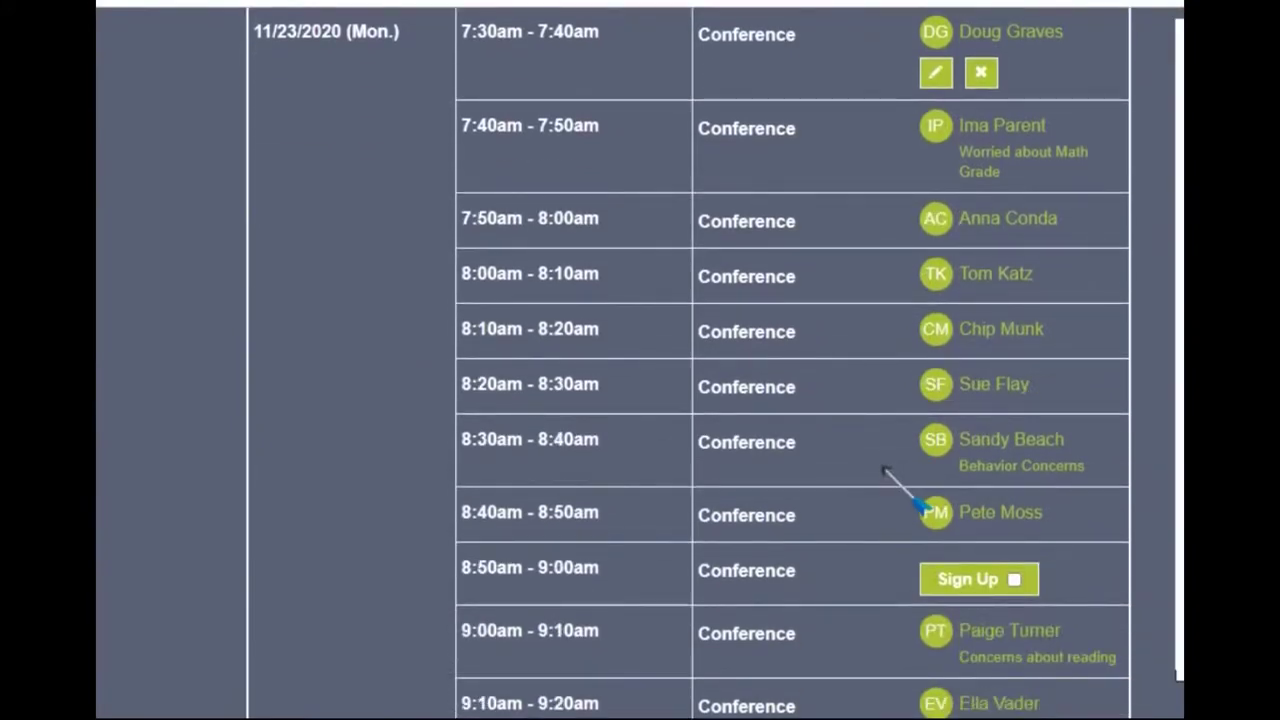
pyautogui.scroll(3, 910, 495)
pyautogui.click(822, 160)
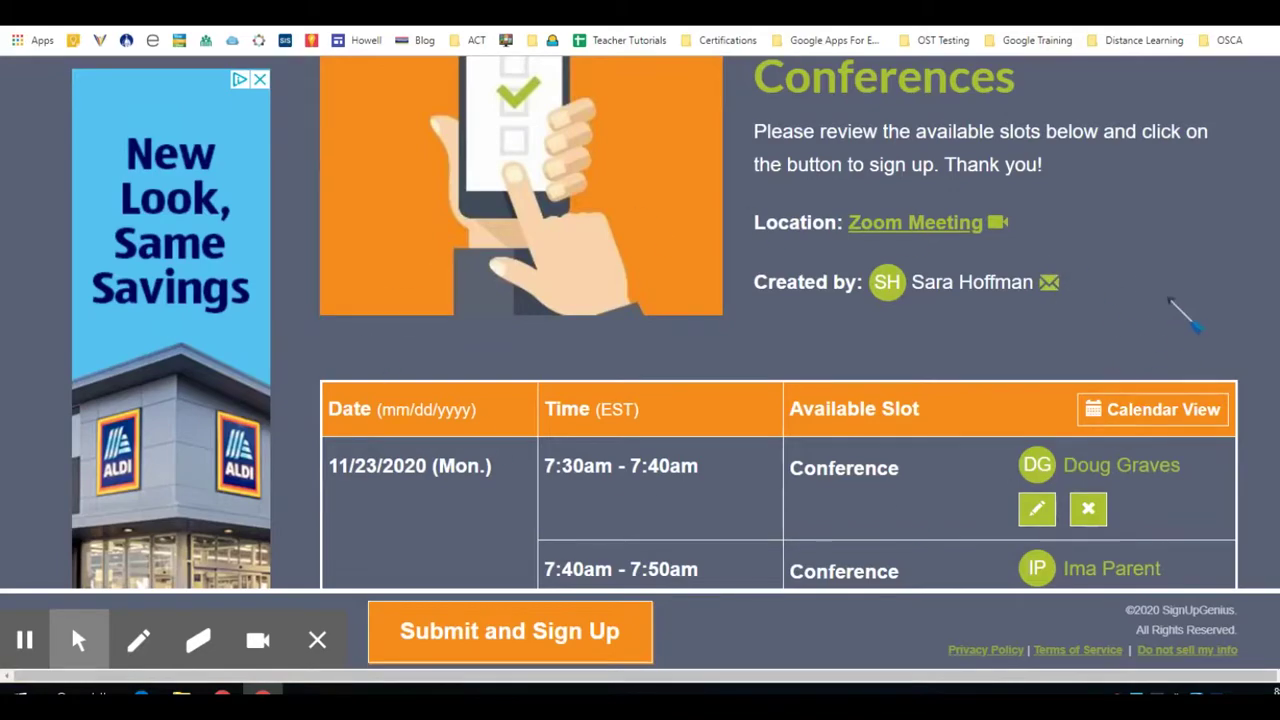
# Step: Open Add / Edit / Delete People and edit the 11/23 8:00–8:10am conference booking
pyautogui.scroll(3, 1190, 262)
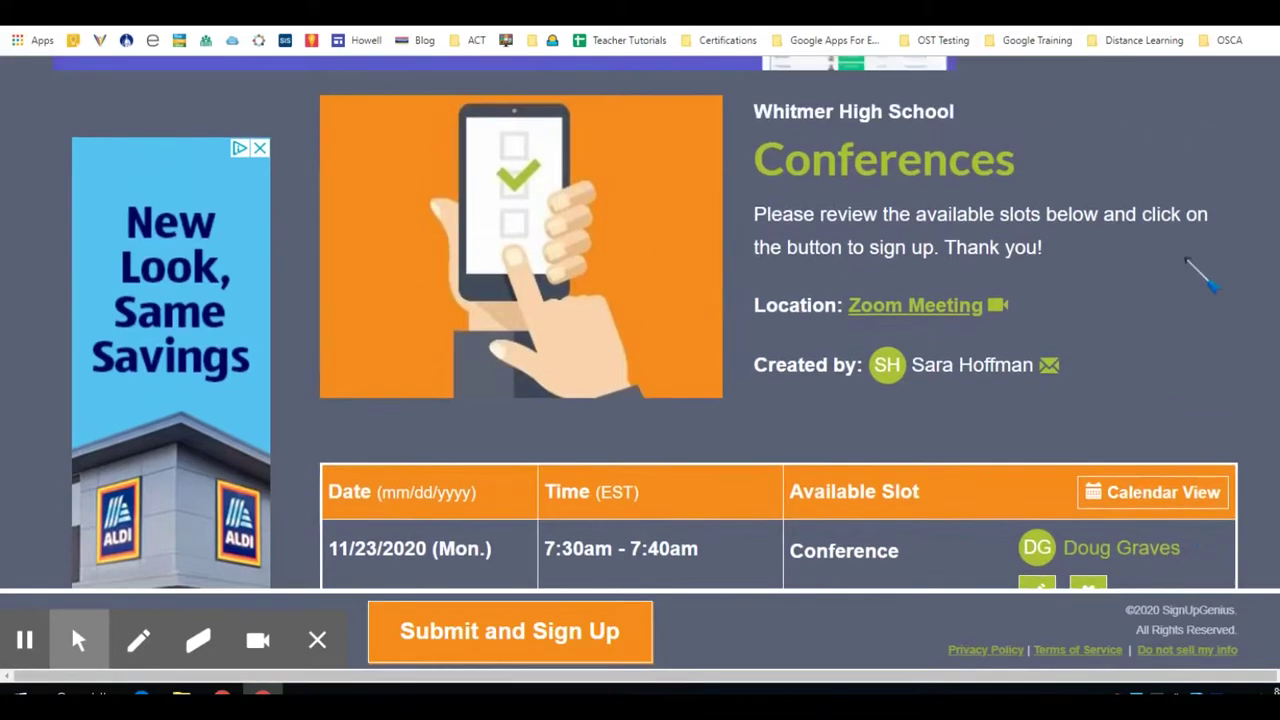
pyautogui.scroll(2, 1188, 262)
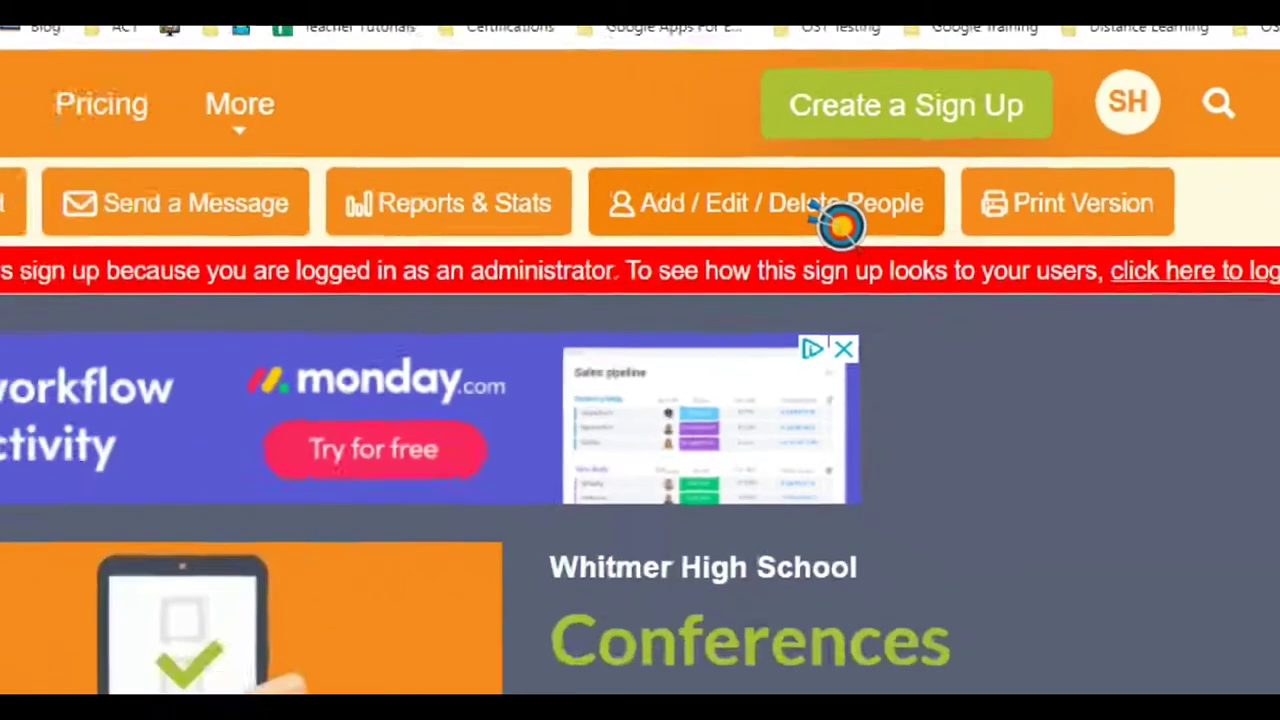
pyautogui.click(838, 222)
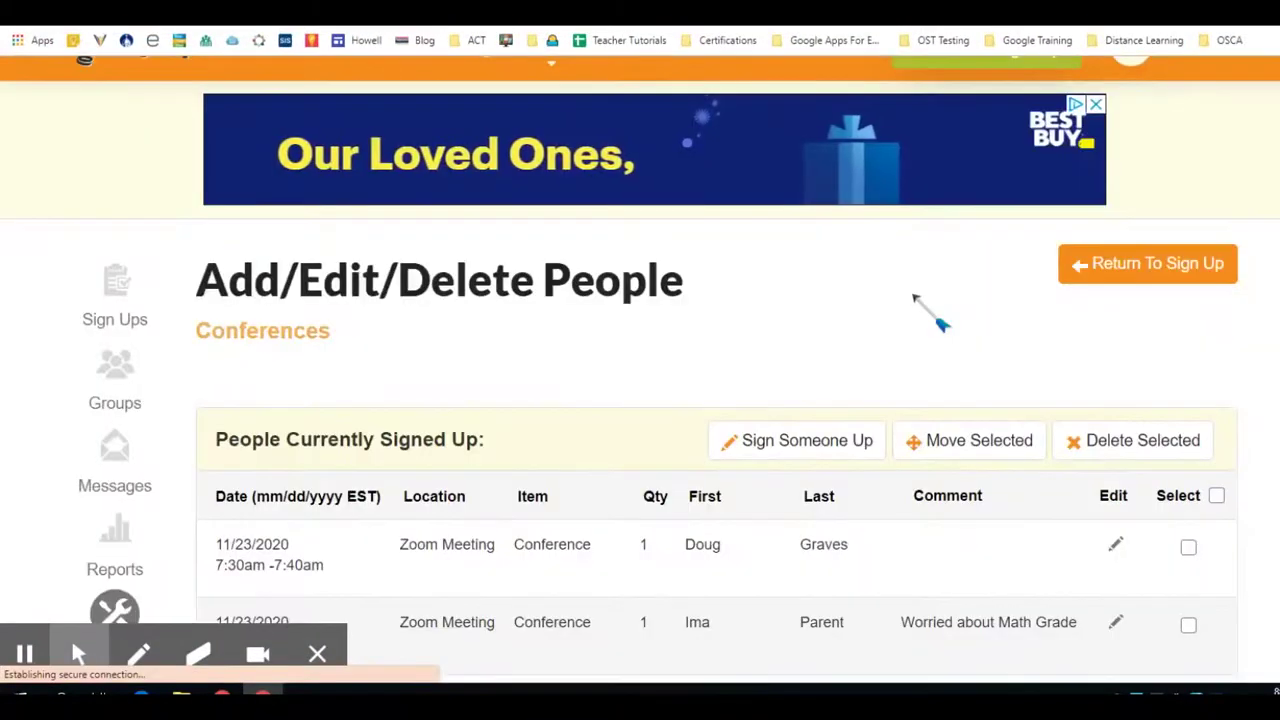
pyautogui.scroll(-3, 913, 297)
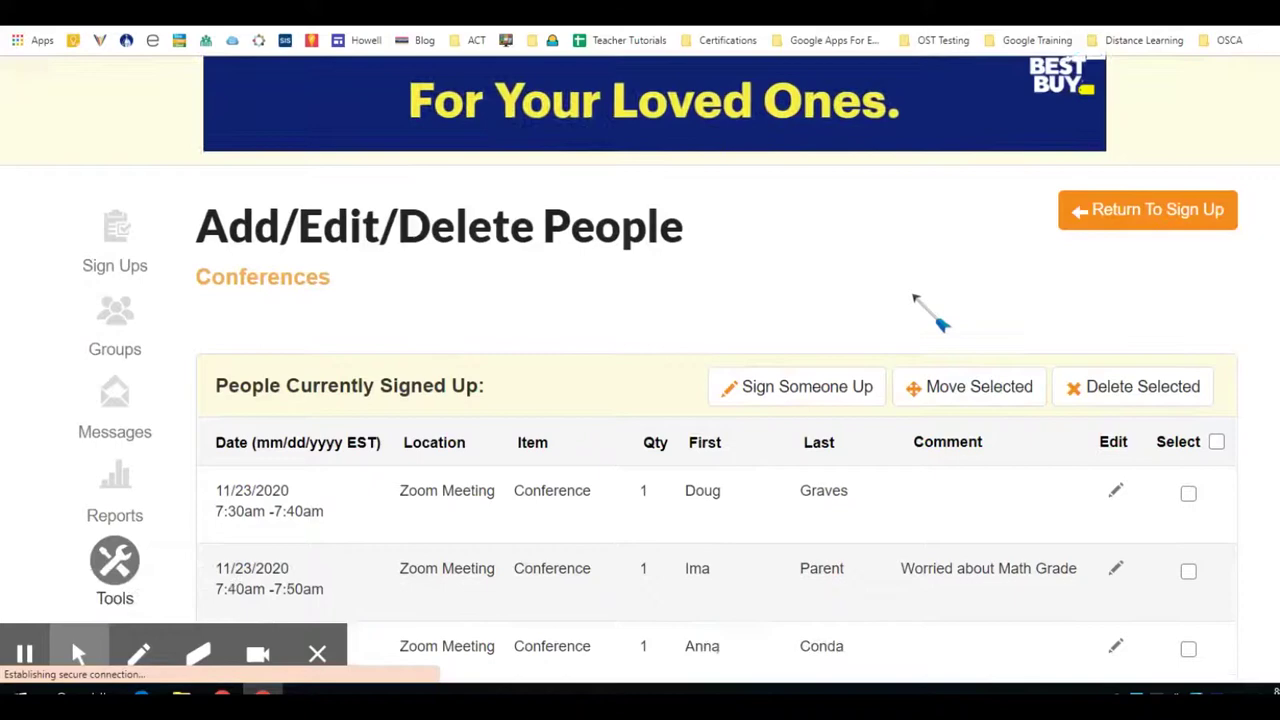
pyautogui.scroll(-2, 913, 297)
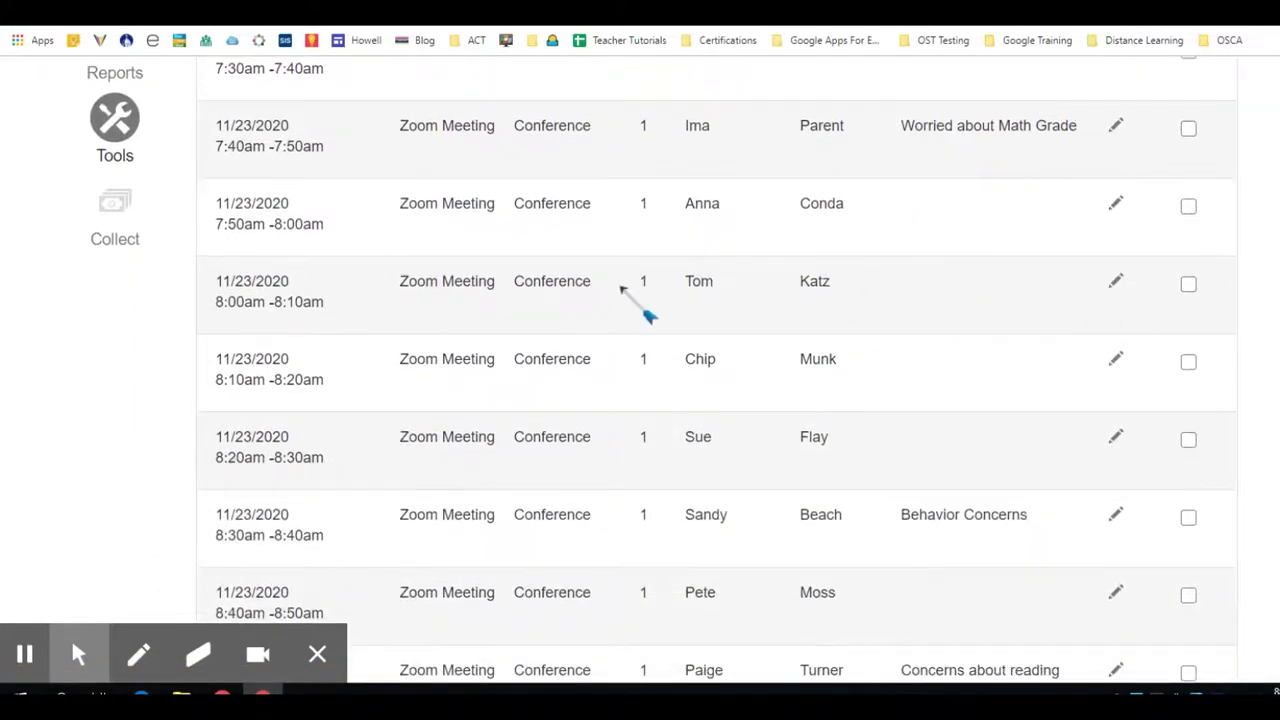
pyautogui.click(1116, 283)
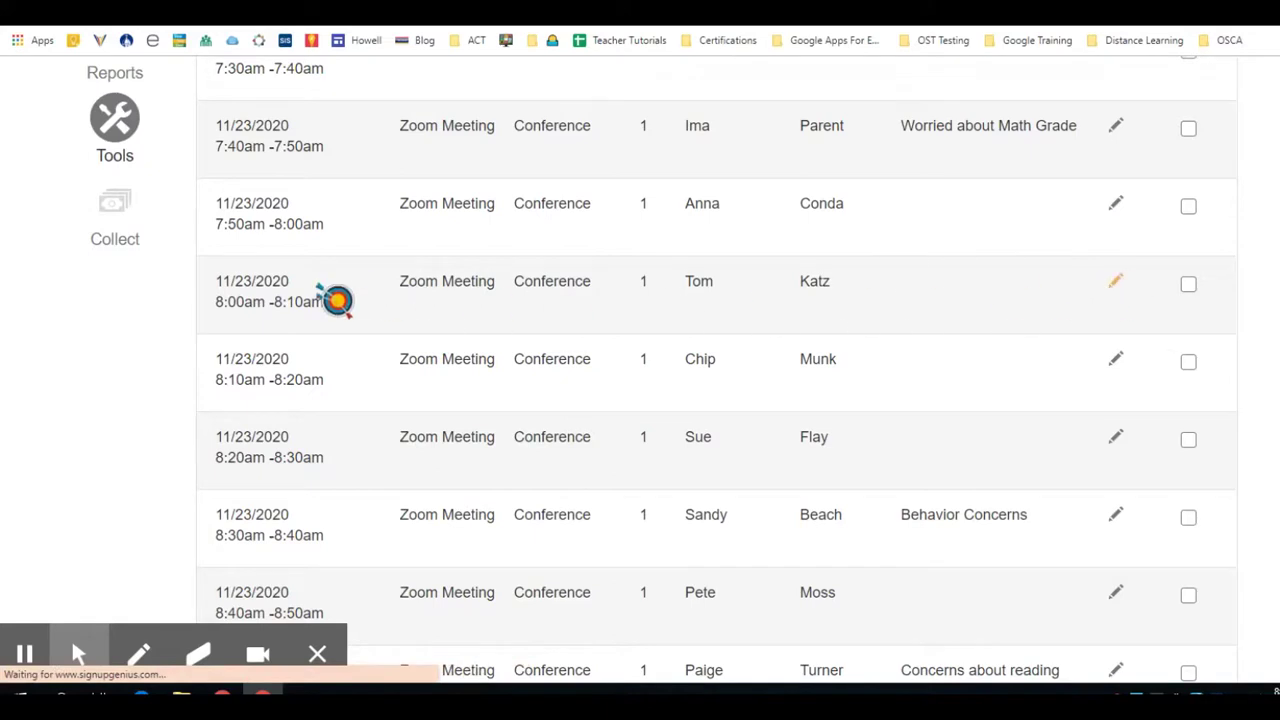
pyautogui.scroll(-3, 855, 364)
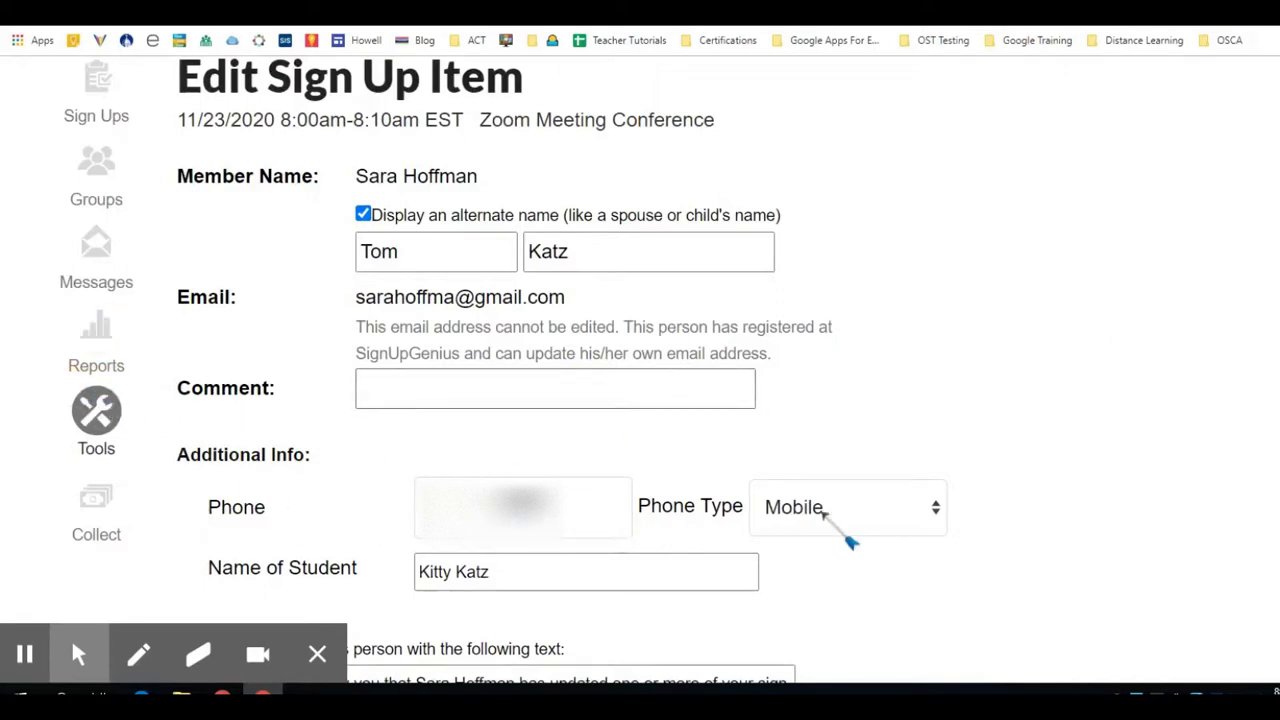
# Step: Look over the Edit Sign Up Item form without changes, then return to the Add/Edit/Delete People page
pyautogui.scroll(-2, 828, 480)
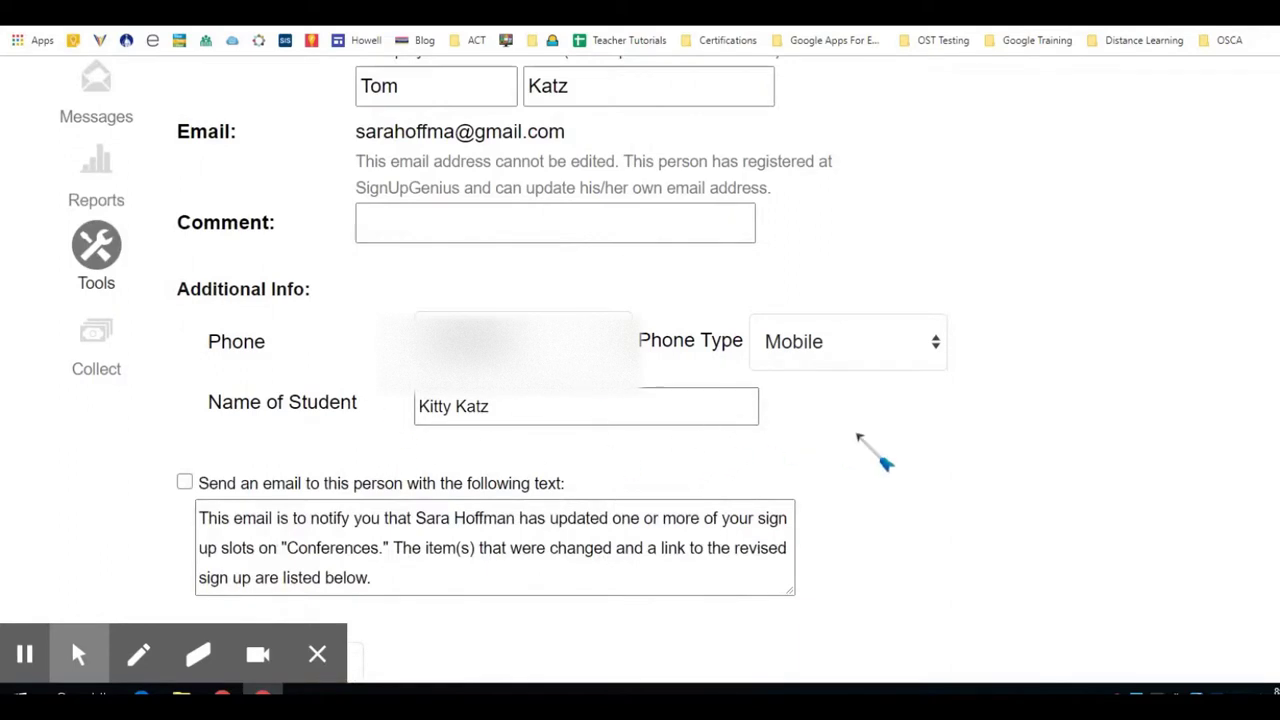
pyautogui.scroll(5, 870, 440)
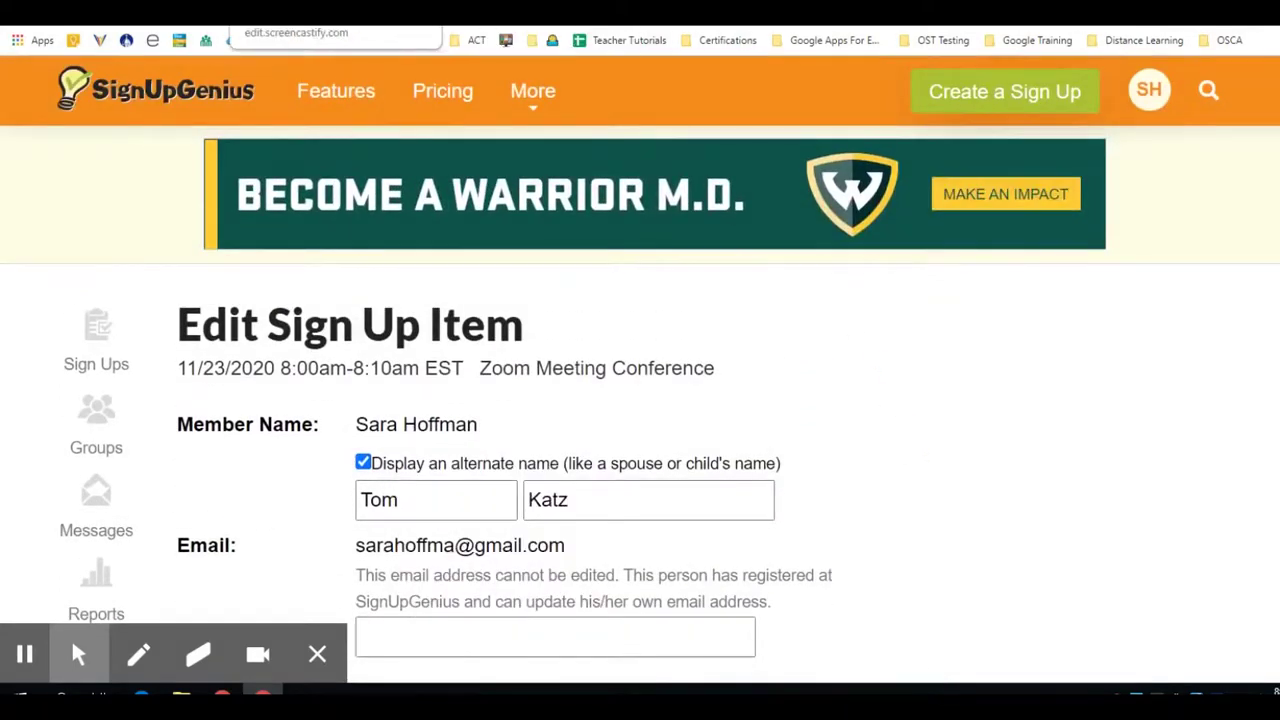
pyautogui.click(933, 375)
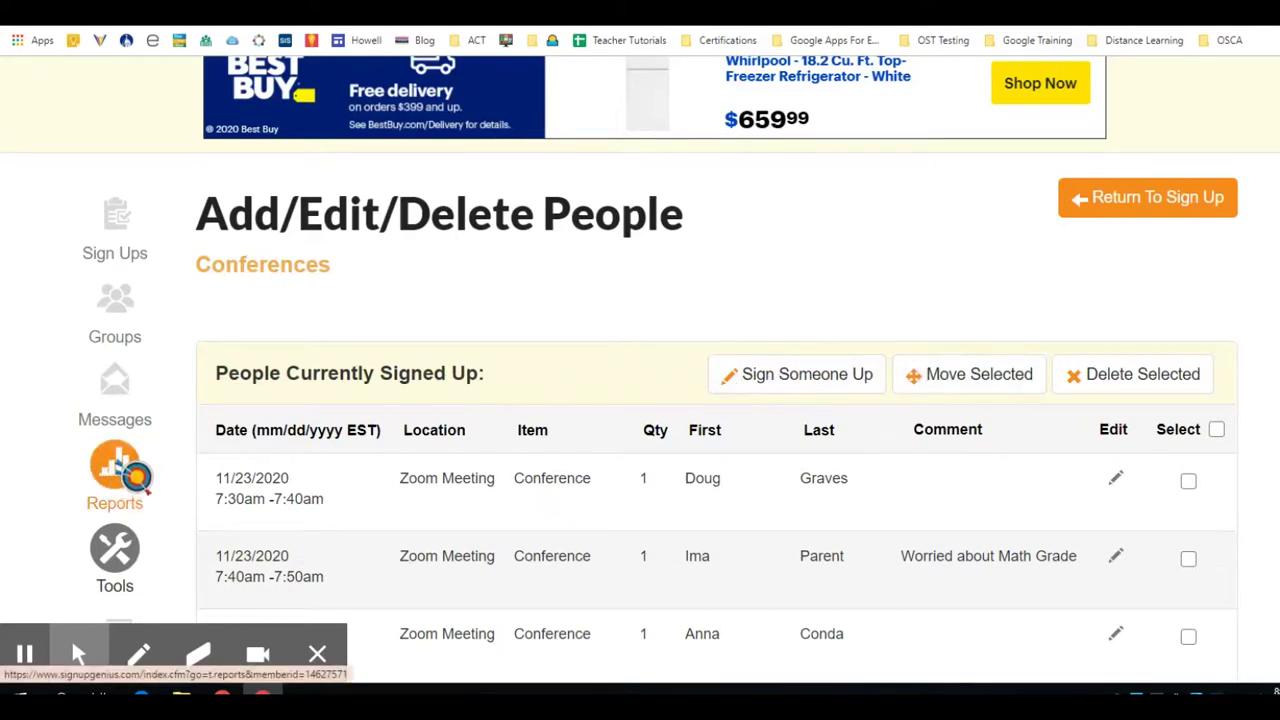
# Step: Create a Conferences report using the 'List of Sign Ups for Export to Excel' type, covering all dates
pyautogui.click(114, 472)
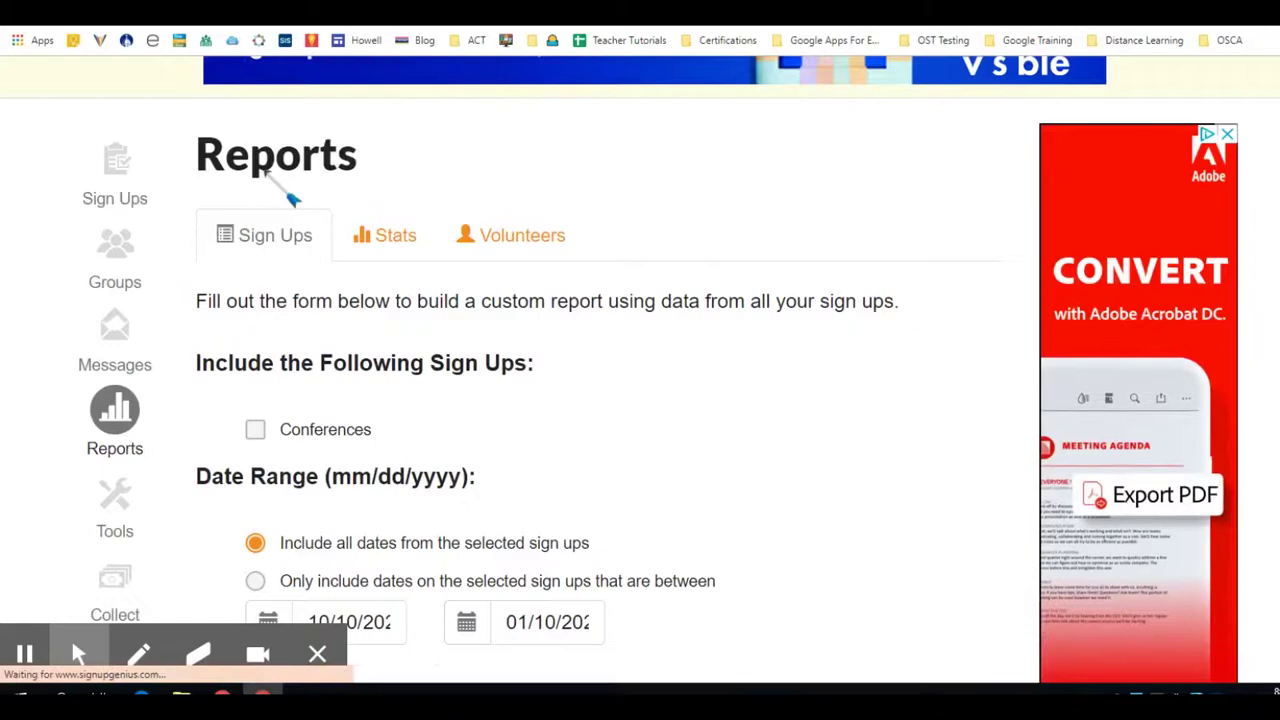
pyautogui.scroll(-2, 470, 300)
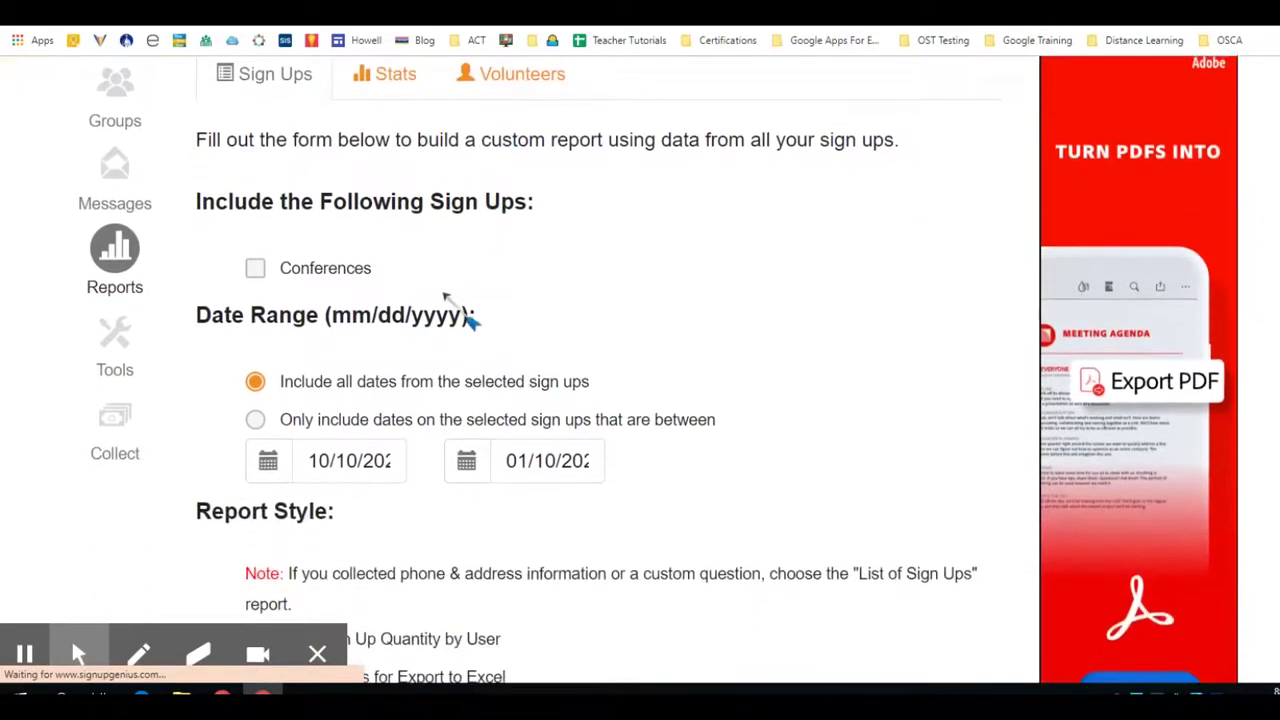
pyautogui.click(258, 266)
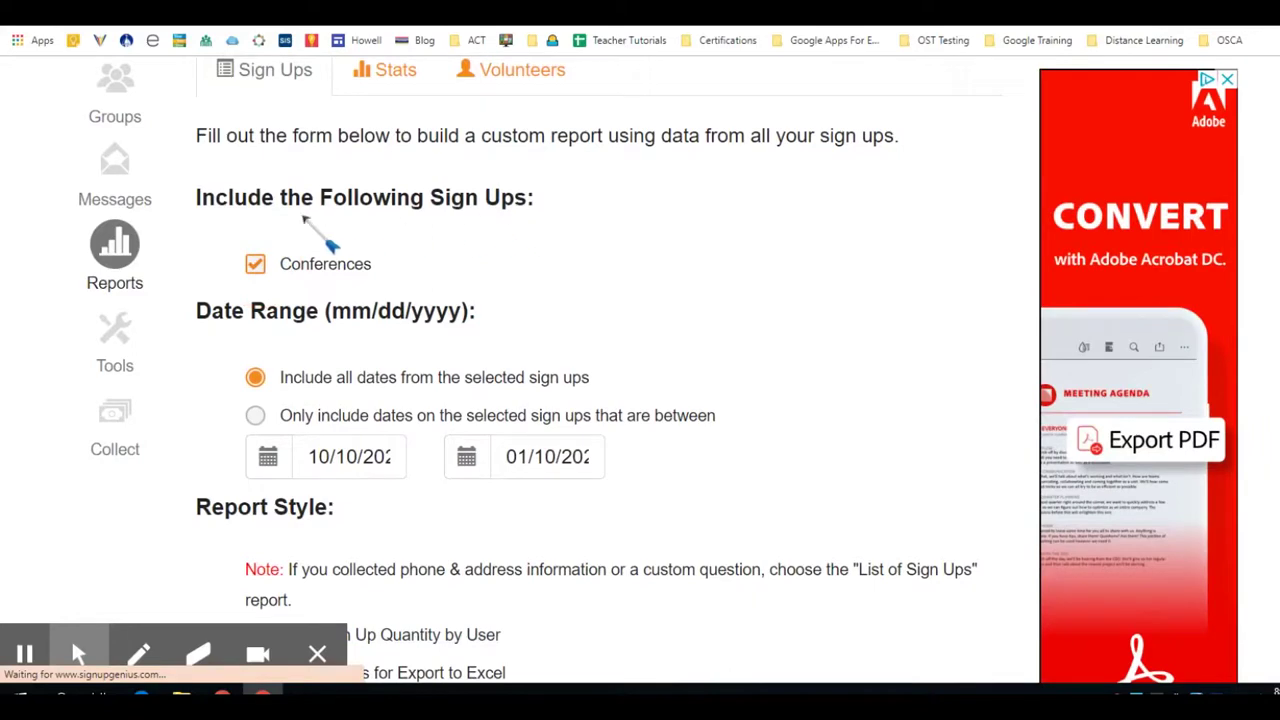
pyautogui.scroll(-6, 677, 271)
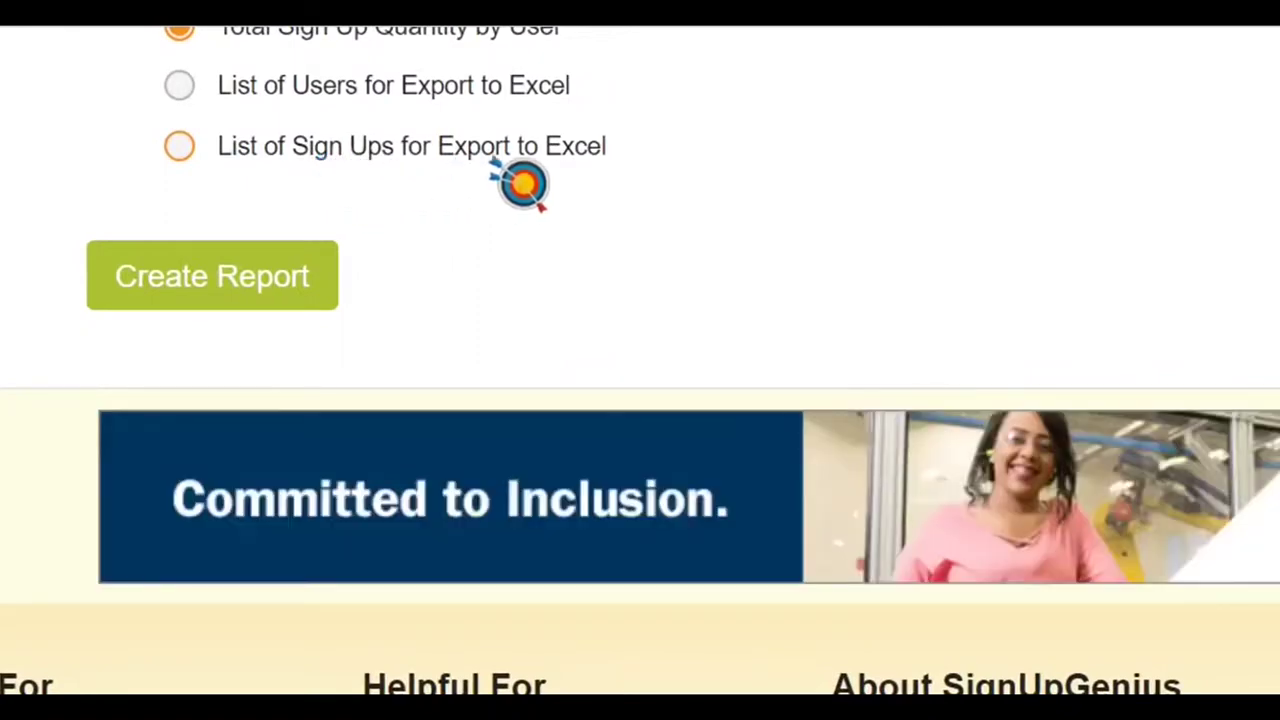
pyautogui.click(178, 147)
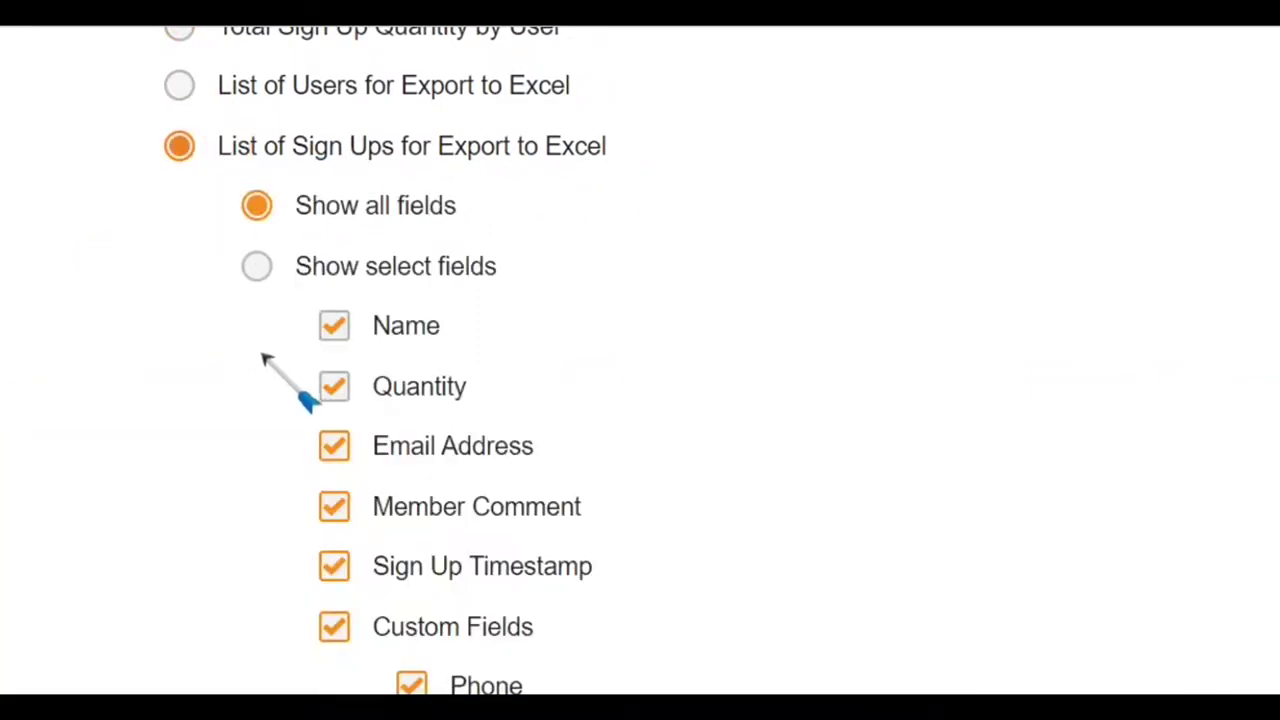
pyautogui.scroll(-4, 263, 354)
pyautogui.click(258, 528)
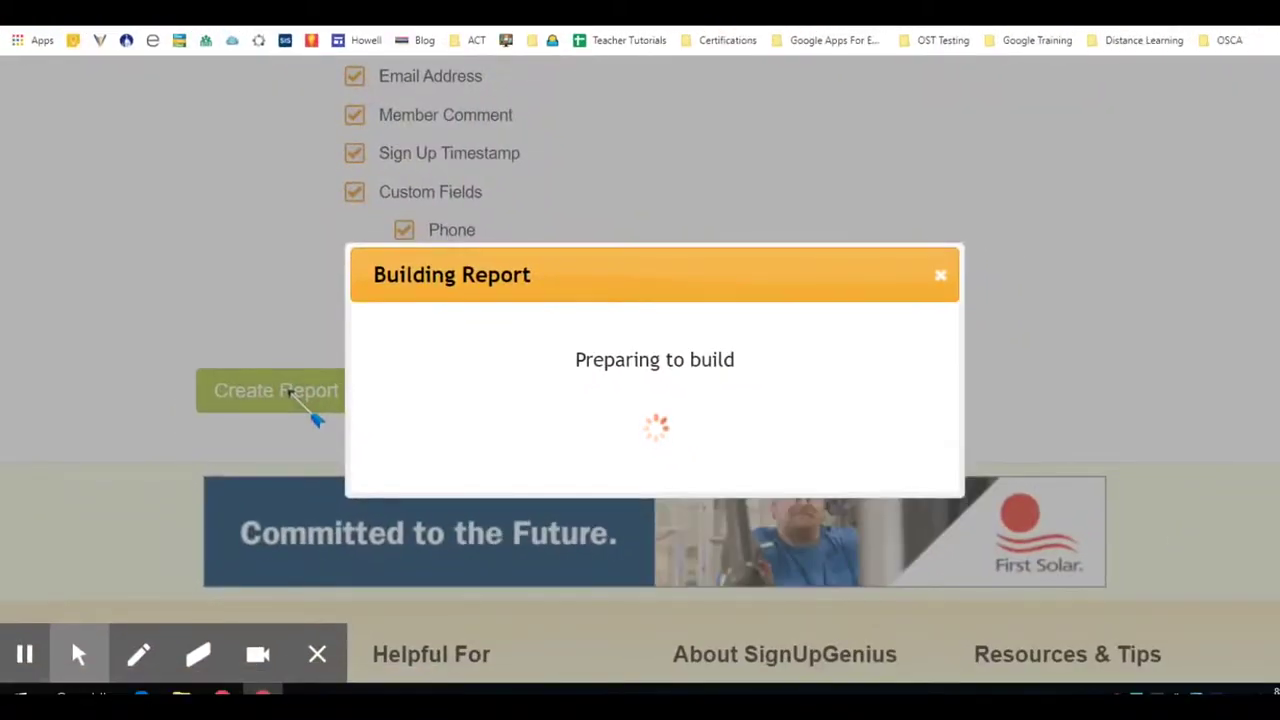
# Step: Open the new Conferences report from View Recently Generated Reports and scroll through its bookings
pyautogui.scroll(-3, 290, 393)
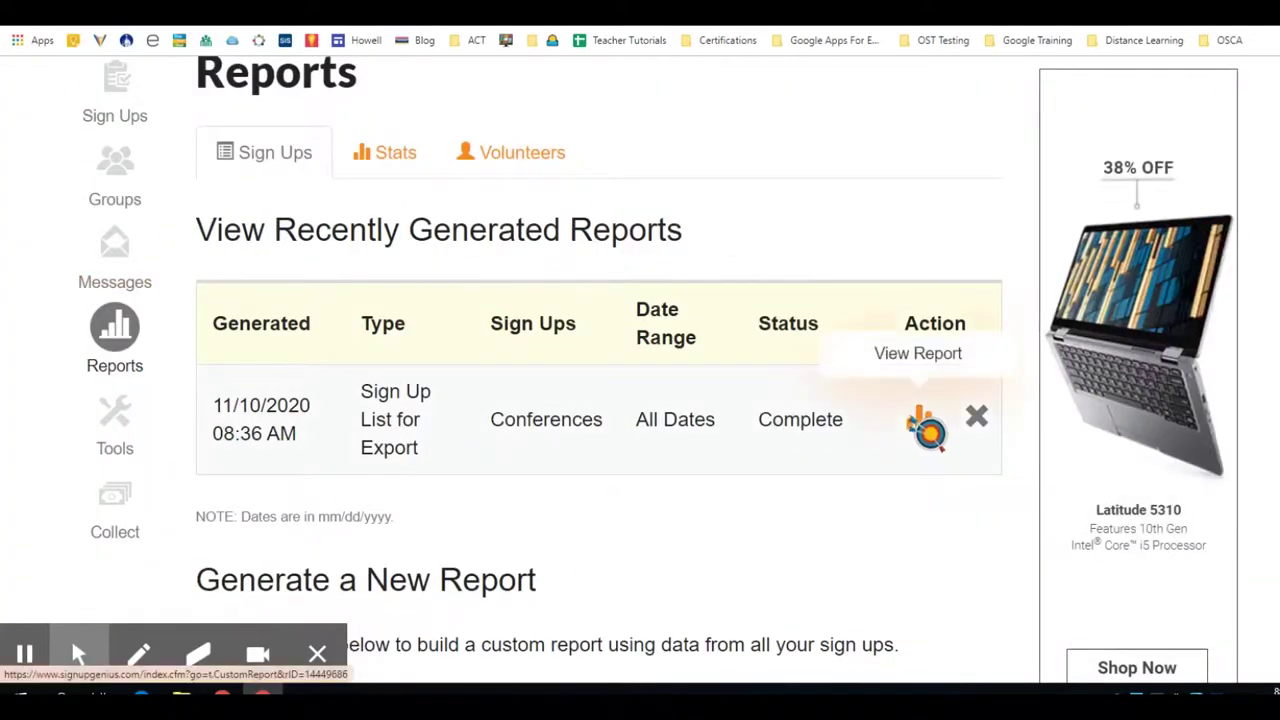
pyautogui.click(938, 442)
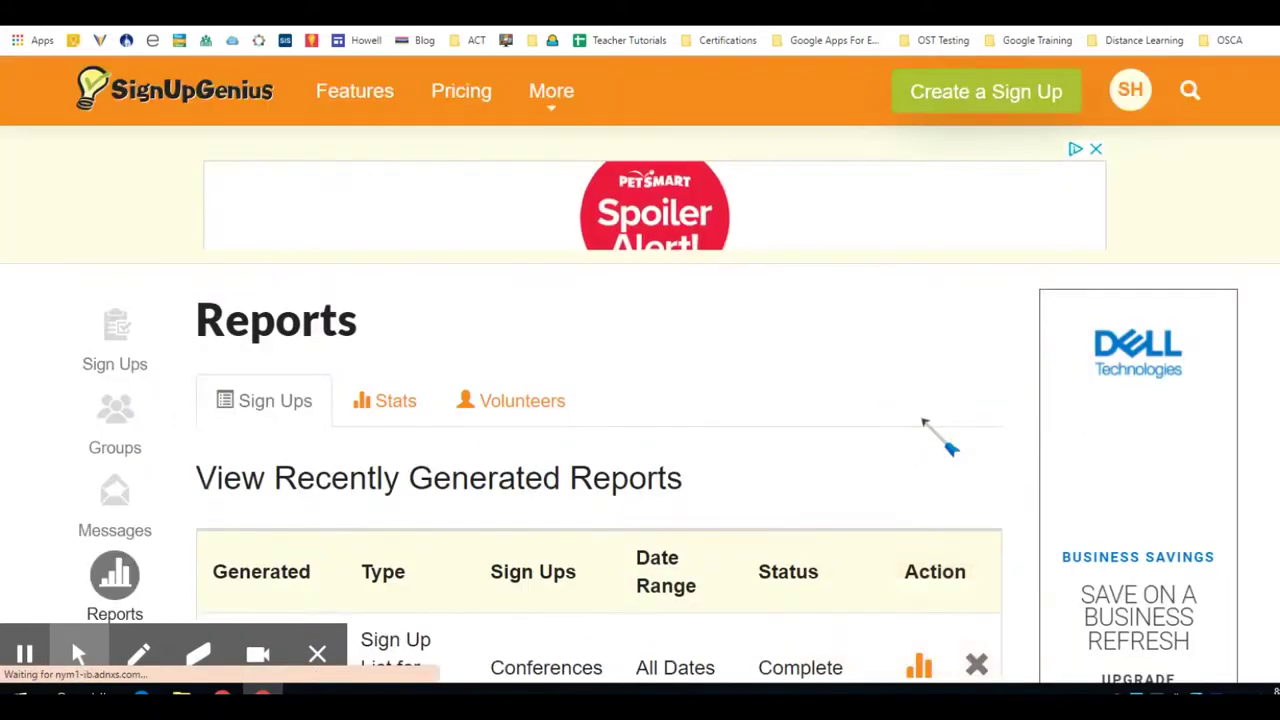
pyautogui.scroll(-2, 930, 426)
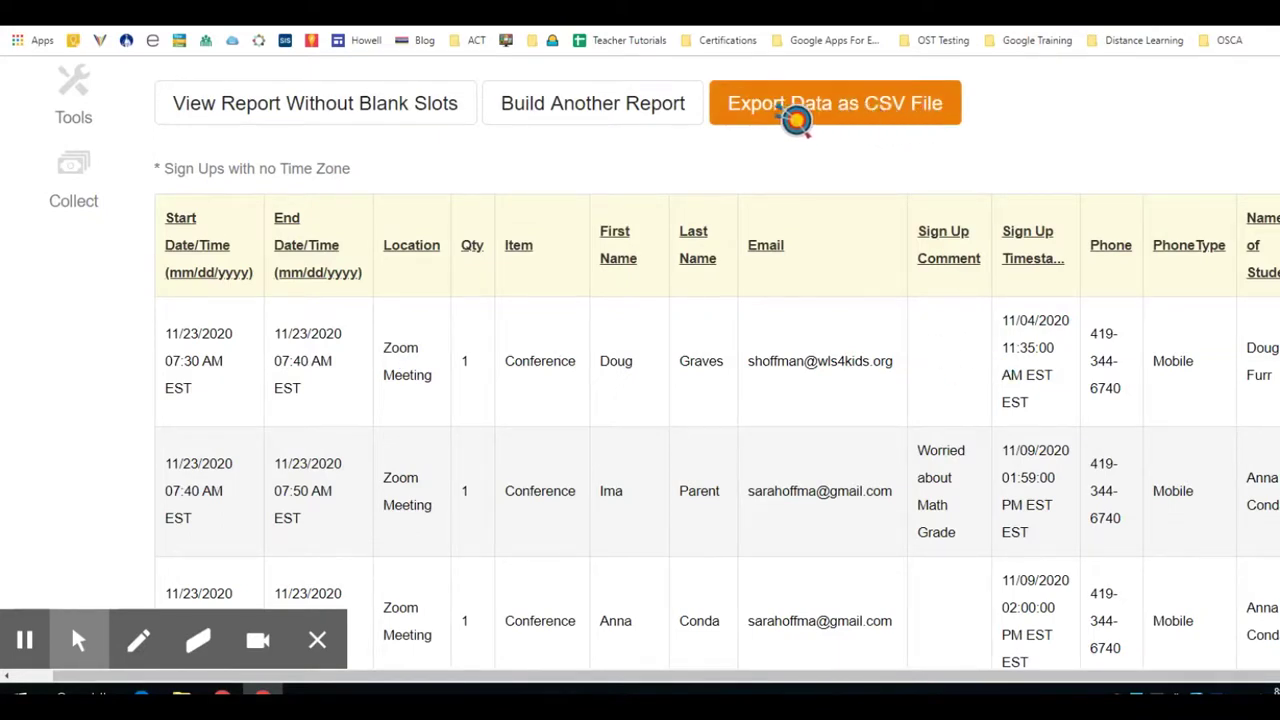
# Step: Export the report data as CSV and save SignUpGenius.csv to the Desktop
pyautogui.click(862, 120)
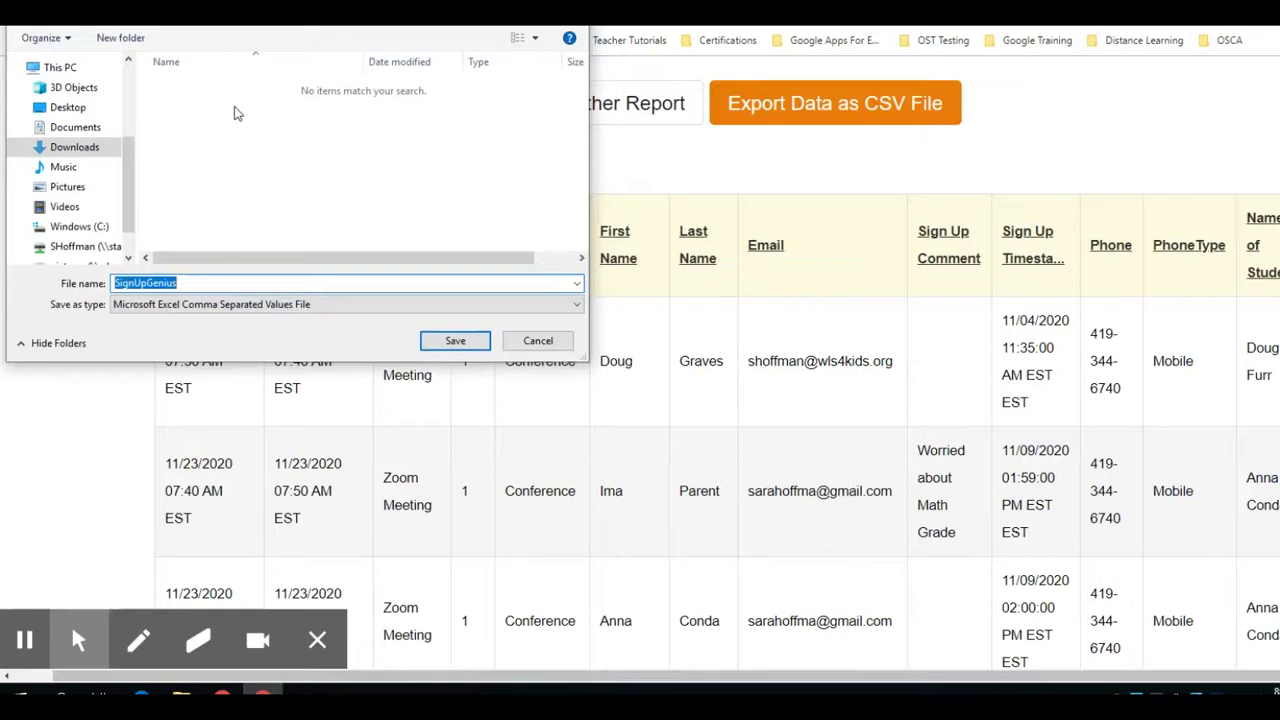
pyautogui.click(80, 109)
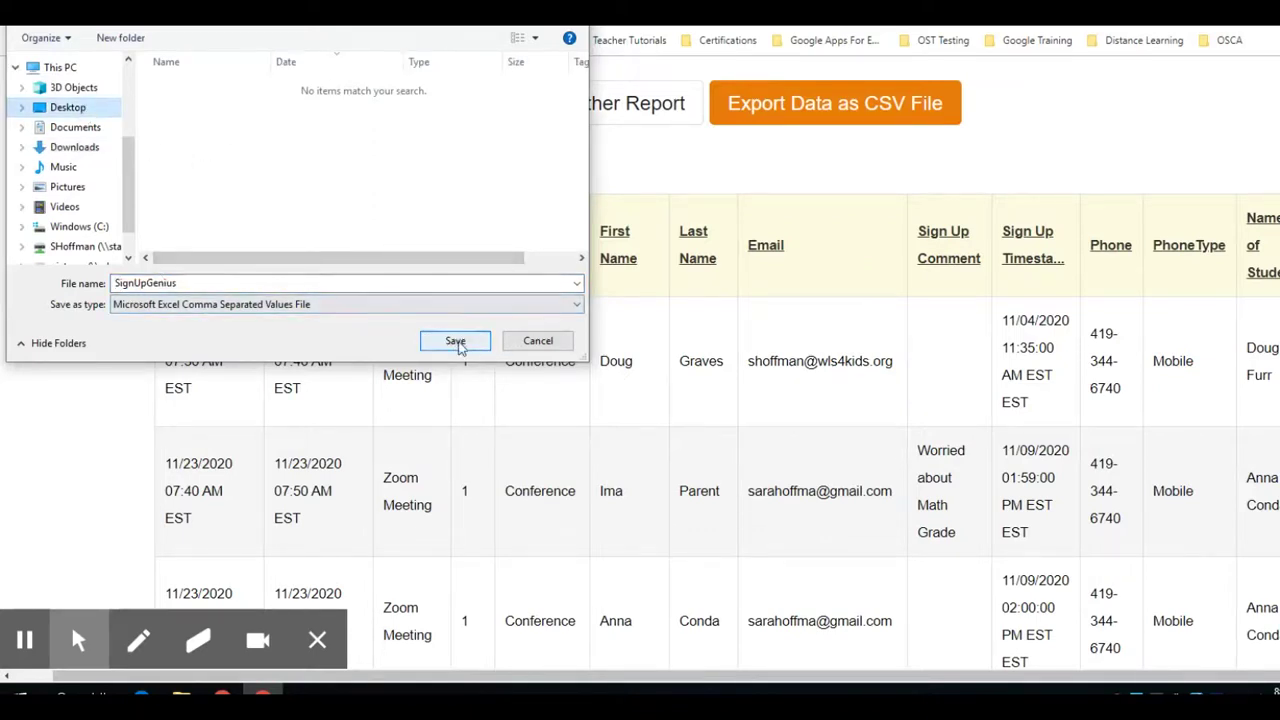
pyautogui.click(456, 343)
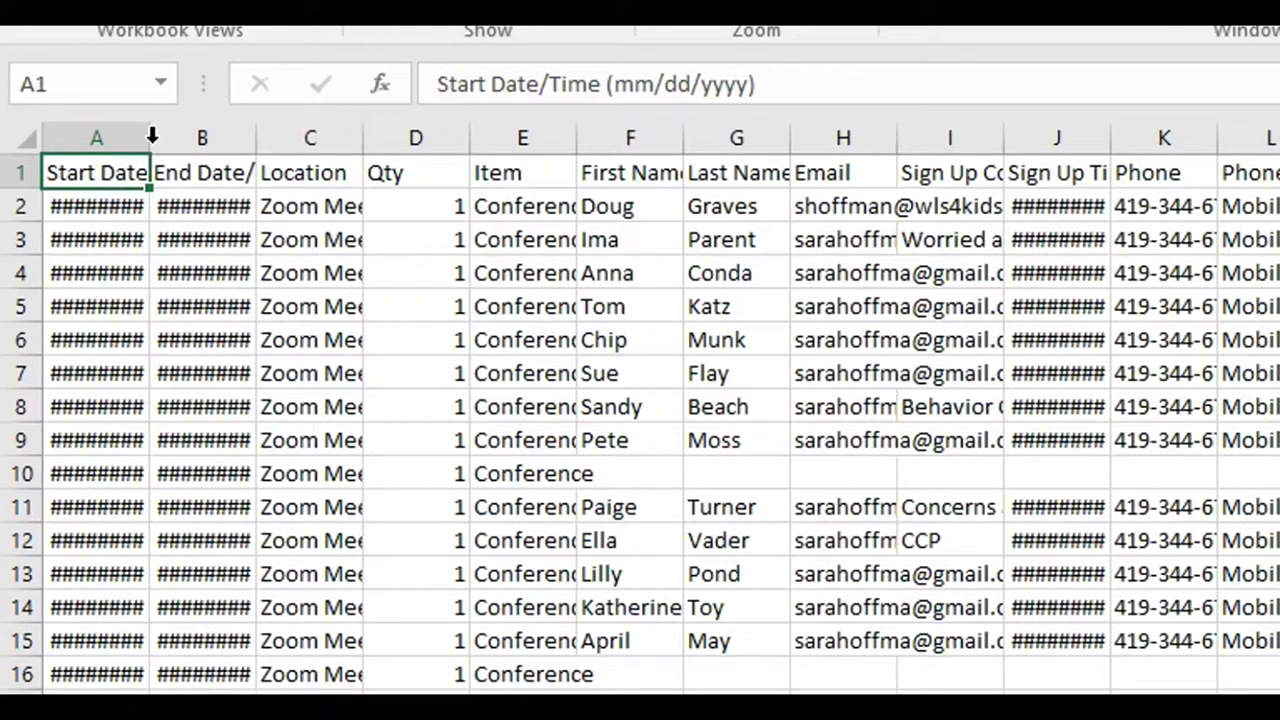
# Step: AutoFit column A, then all worksheet columns, so the dates and text display fully
pyautogui.doubleClick(152, 136)
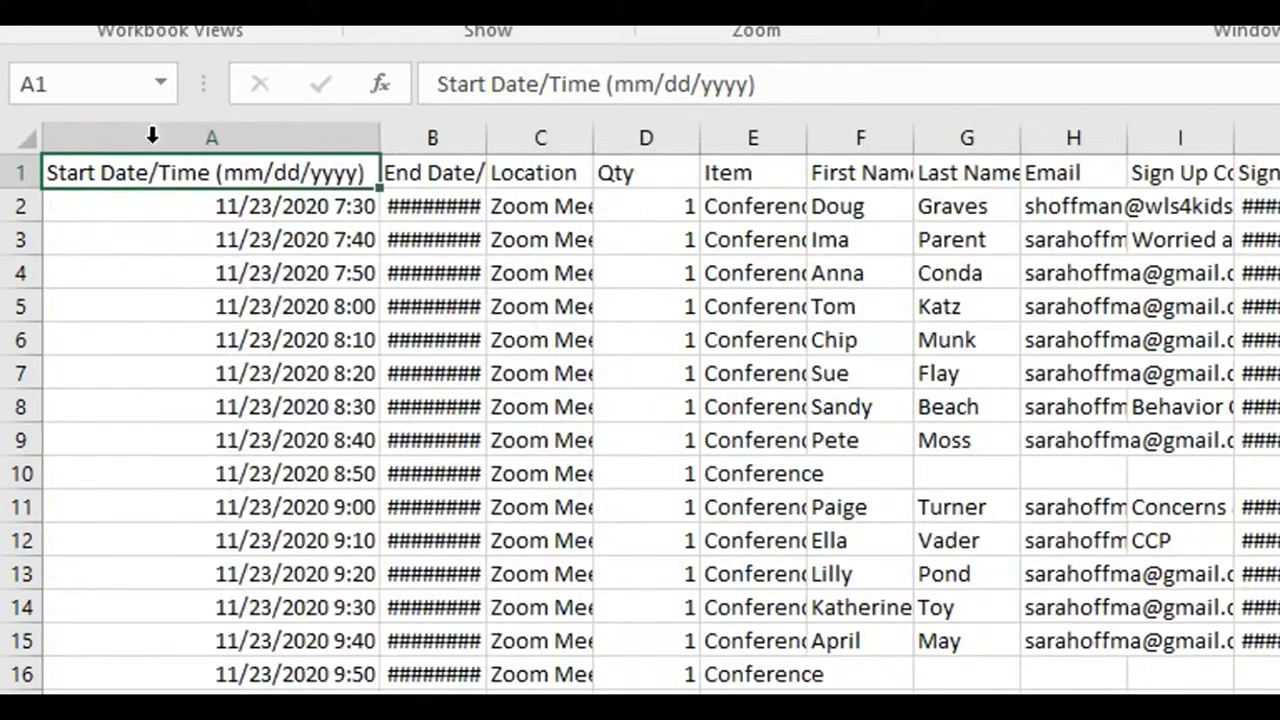
pyautogui.click(22, 139)
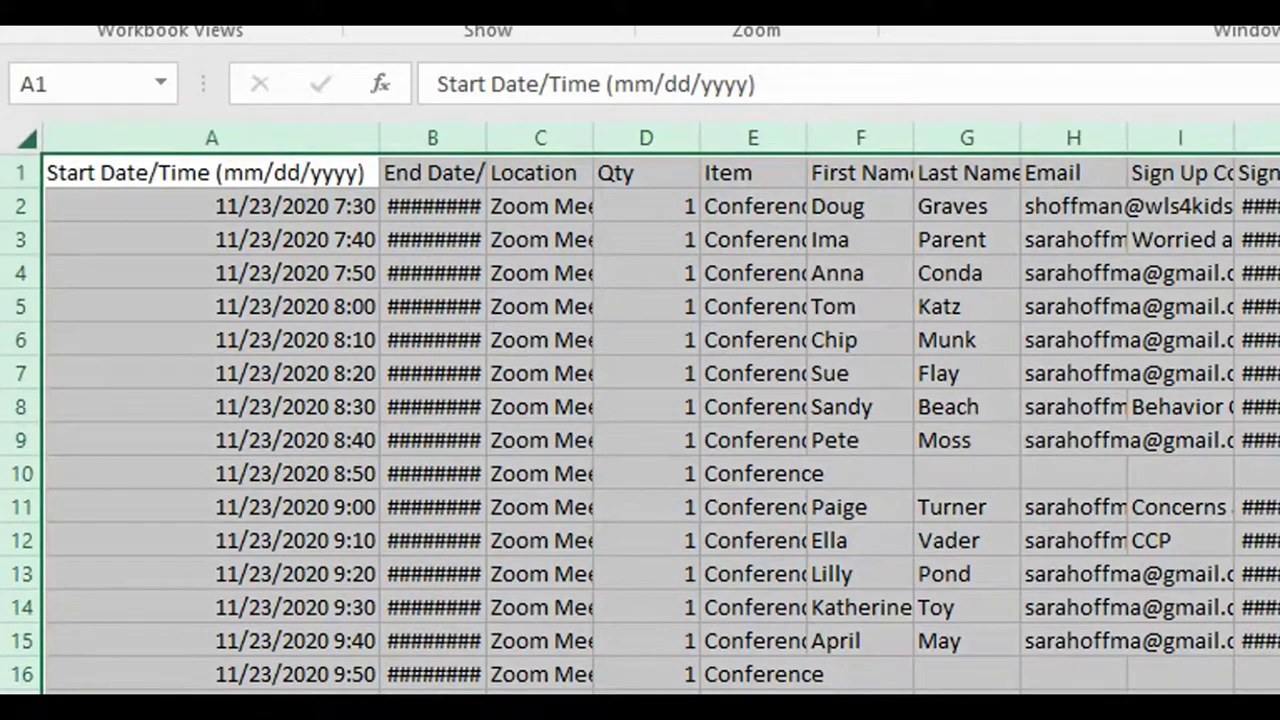
pyautogui.doubleClick(378, 137)
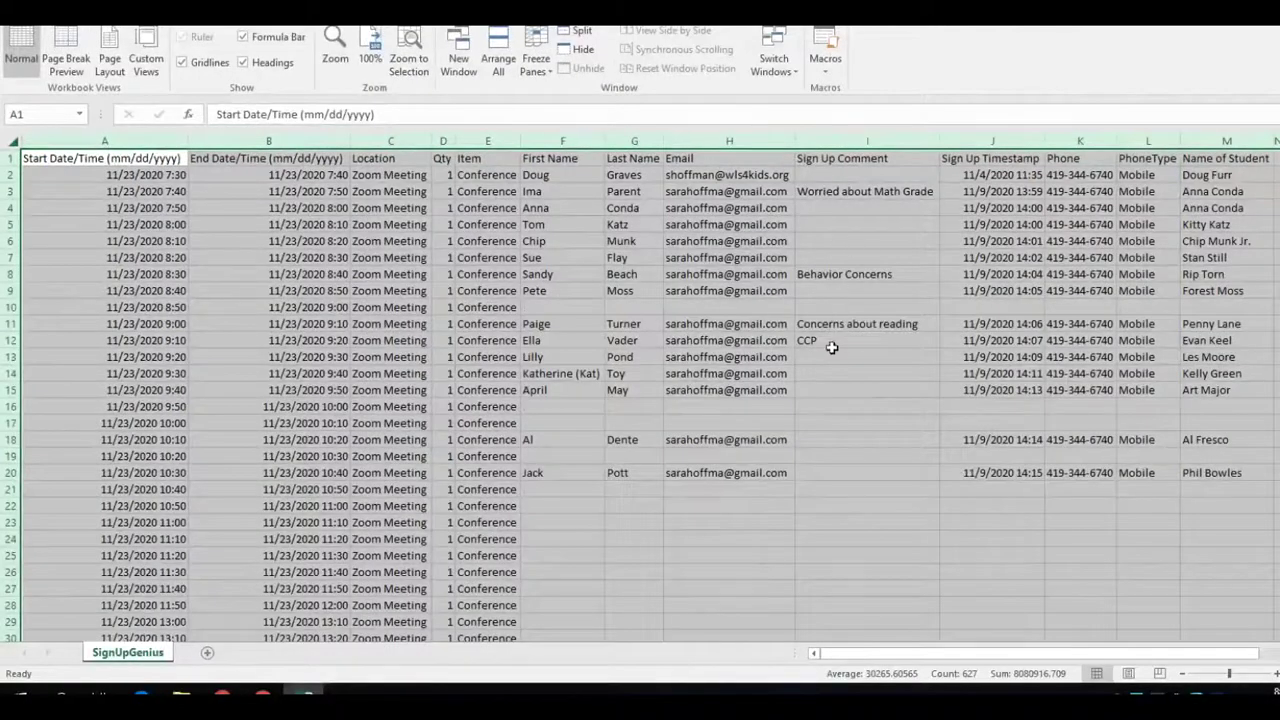
pyautogui.click(829, 406)
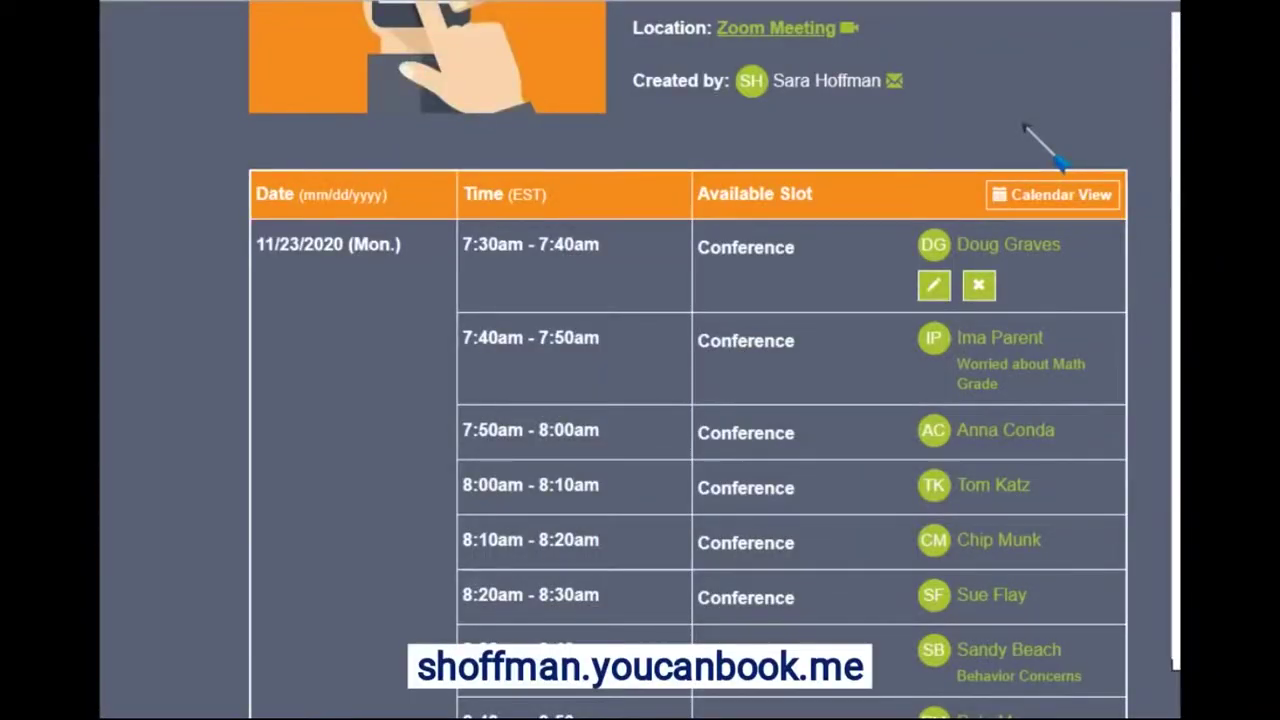
# Step: Scroll through the Conferences sign-up's 11/23/2020 time slots, from 8:50am to 9:40am
pyautogui.scroll(-5, 1025, 130)
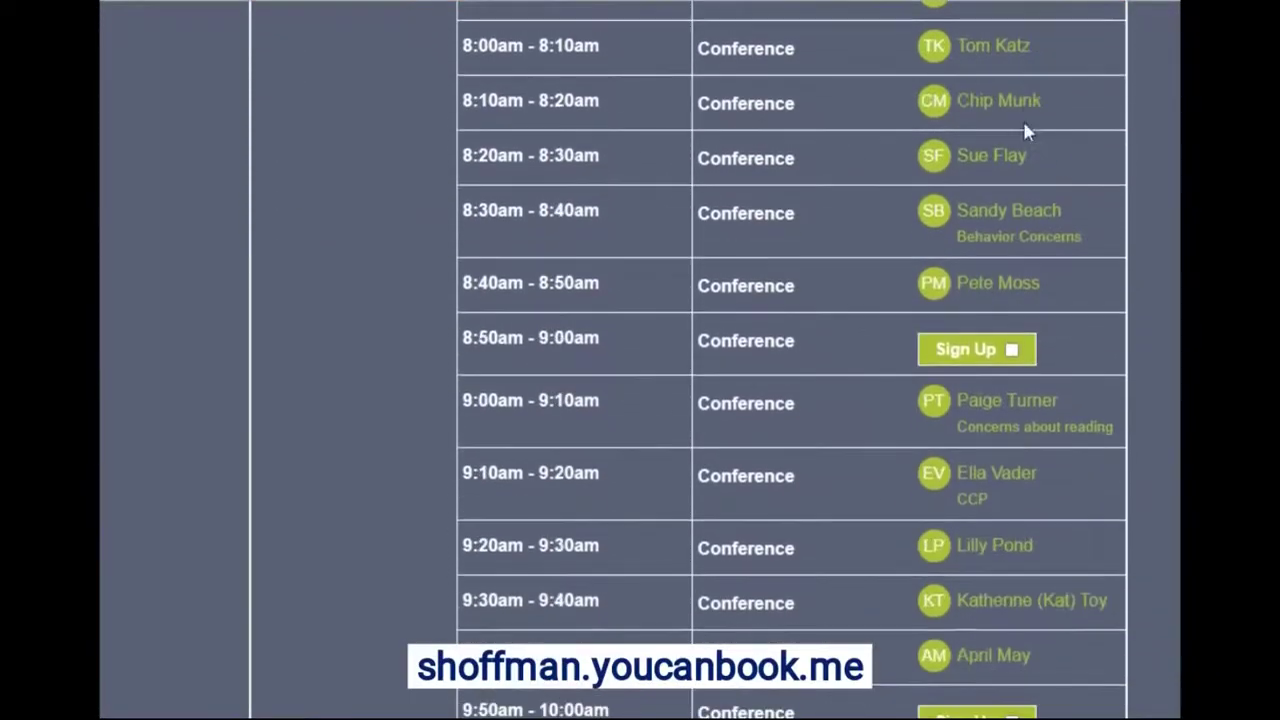